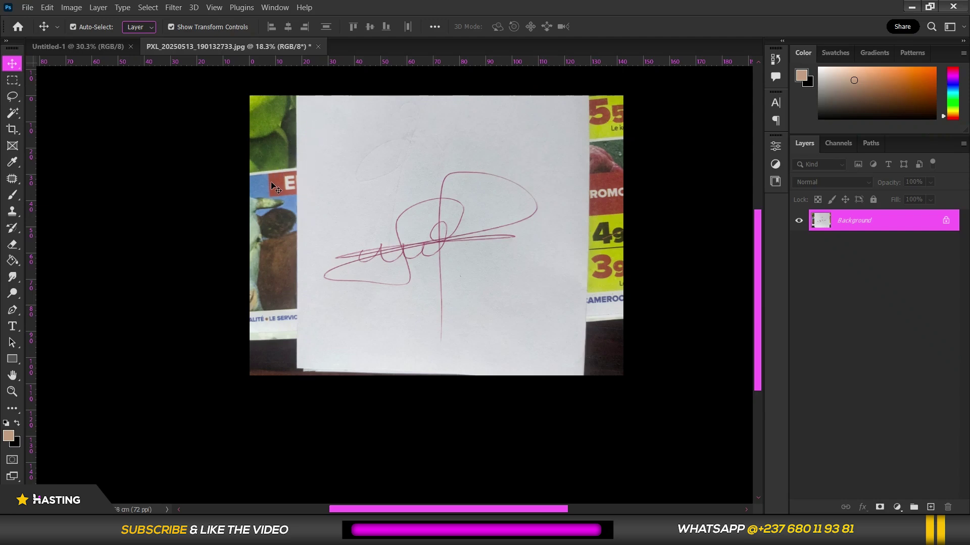
# Crop the photo to the white paper around the signature, removing the magazine background on all sides.
pyautogui.click(10, 133)
pyautogui.click(53, 131)
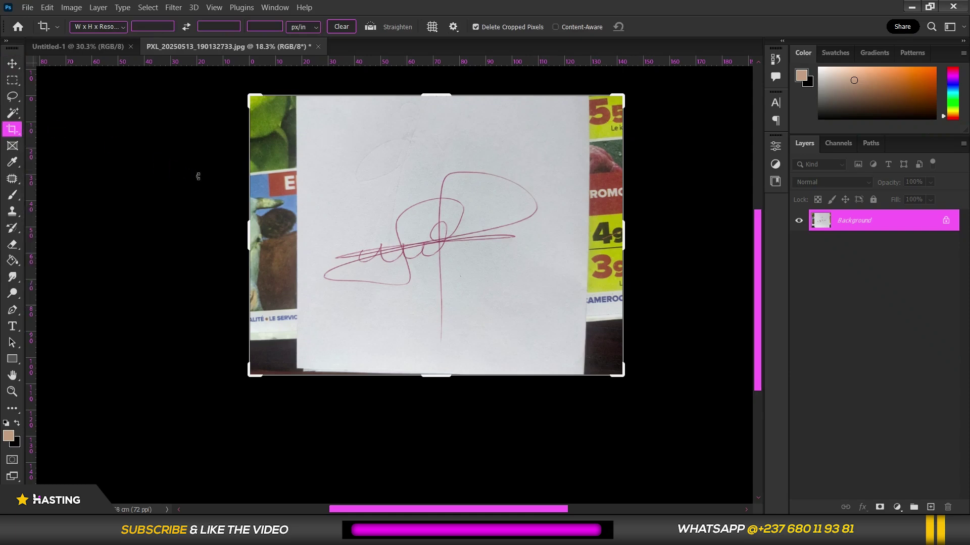
pyautogui.moveTo(247, 236); pyautogui.dragTo(277, 235)
pyautogui.moveTo(423, 90); pyautogui.dragTo(423, 112)
pyautogui.moveTo(590, 228); pyautogui.dragTo(568, 237)
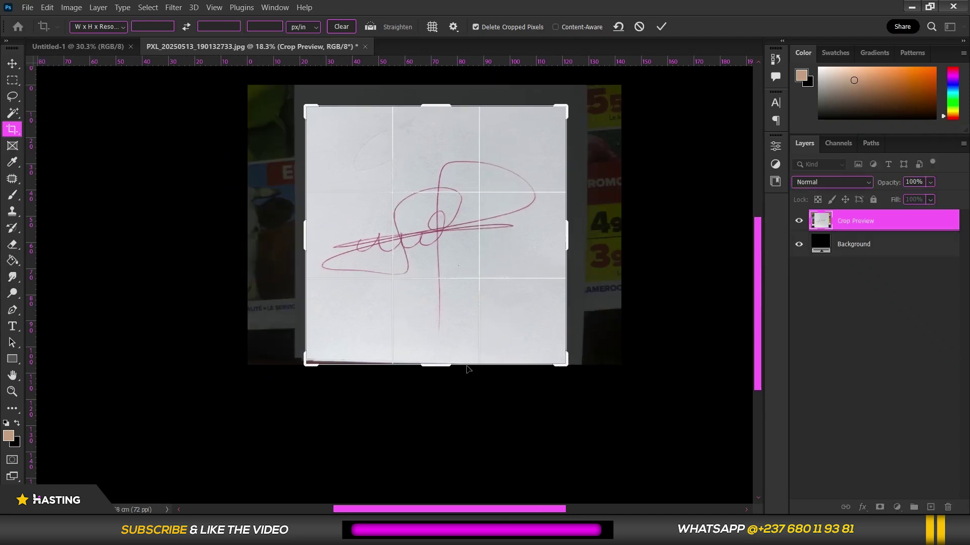
pyautogui.moveTo(440, 365); pyautogui.dragTo(439, 357)
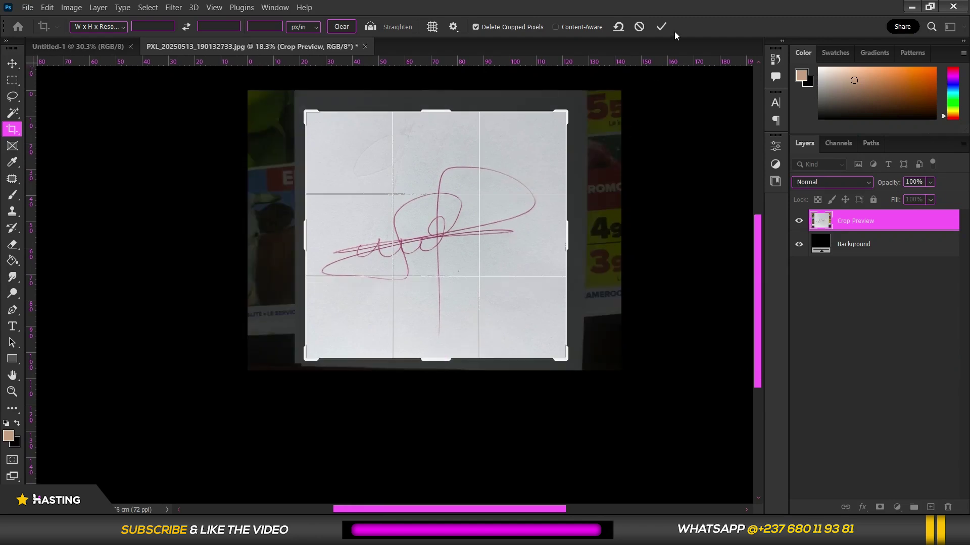
pyautogui.click(665, 30)
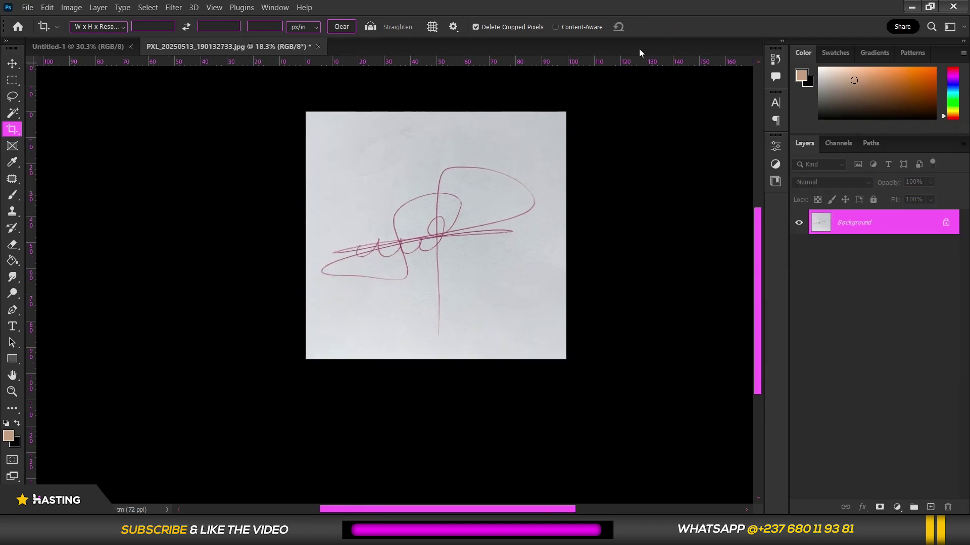
# Add a Levels adjustment layer above the cropped photo and lower its white input level to 214.
pyautogui.scroll(5, 449, 244)
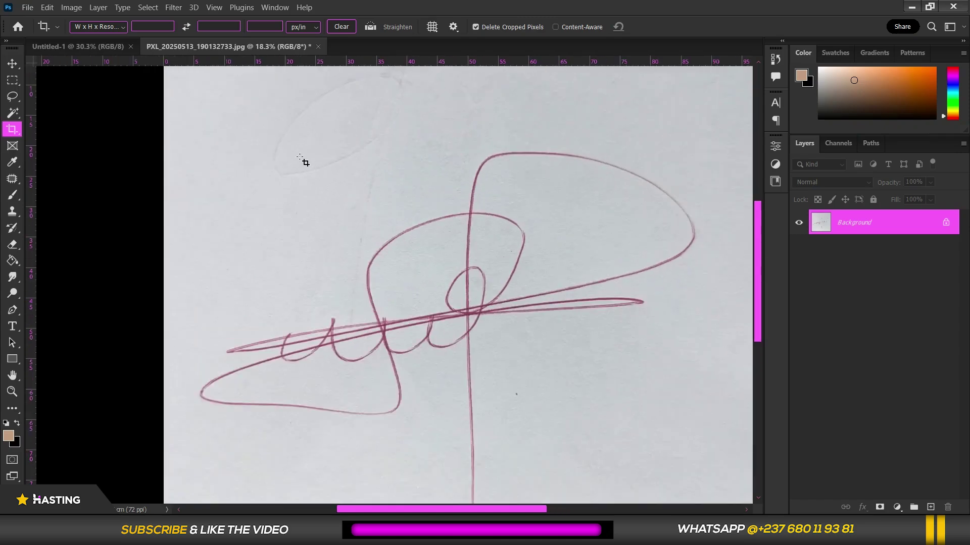
pyautogui.scroll(-2, 363, 104)
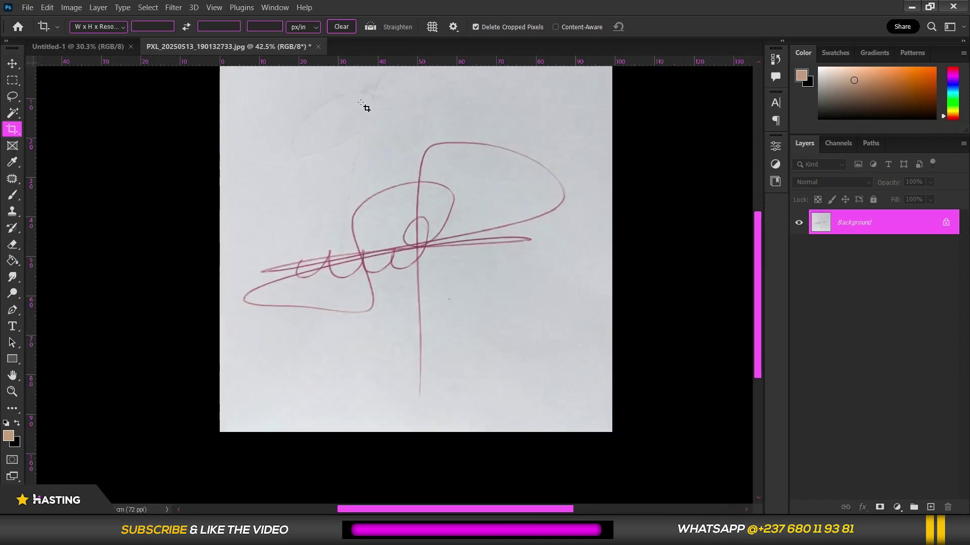
pyautogui.scroll(-2, 596, 299)
pyautogui.click(15, 67)
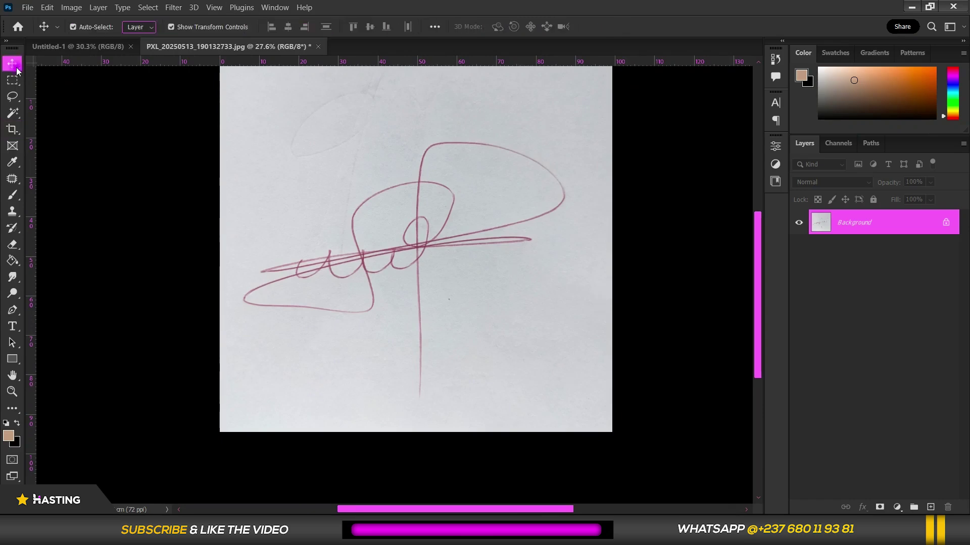
pyautogui.scroll(-3, 19, 72)
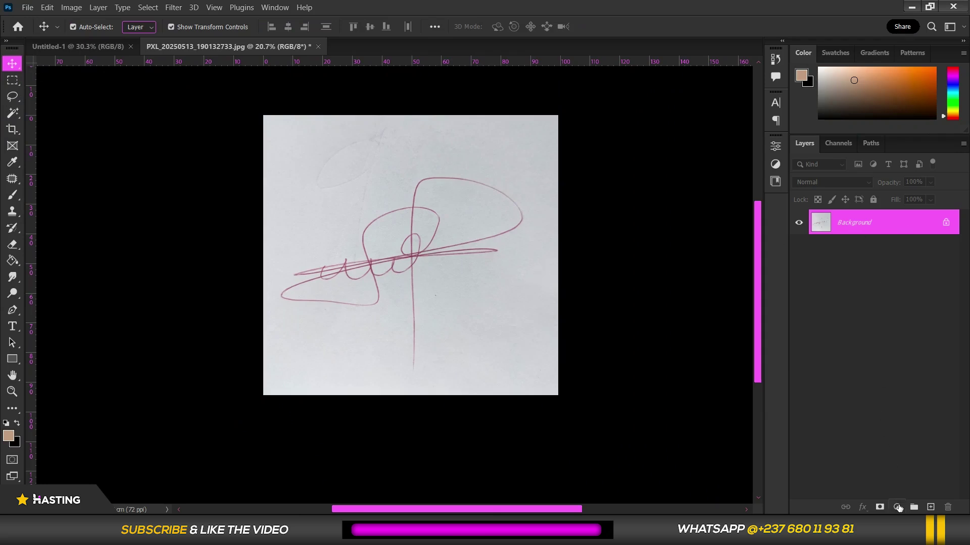
pyautogui.click(897, 507)
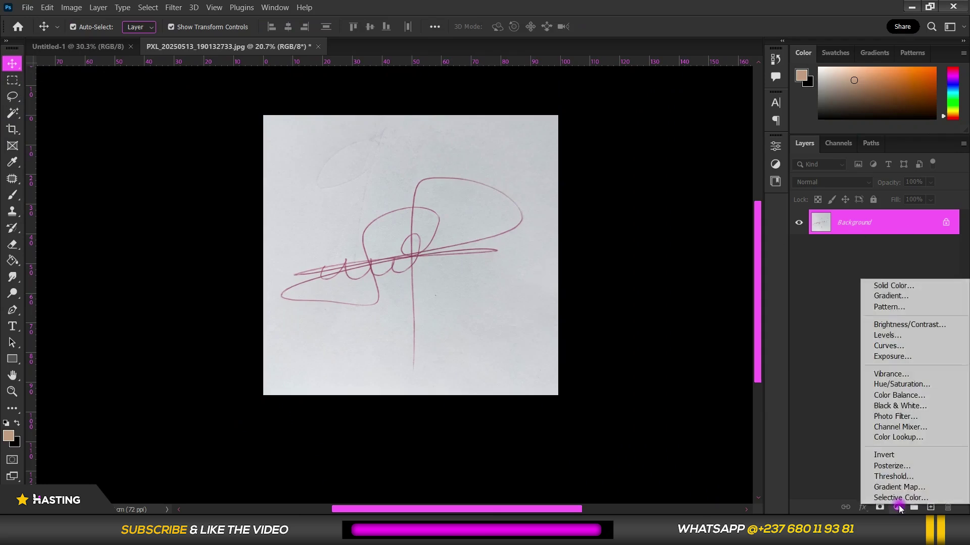
pyautogui.click(902, 336)
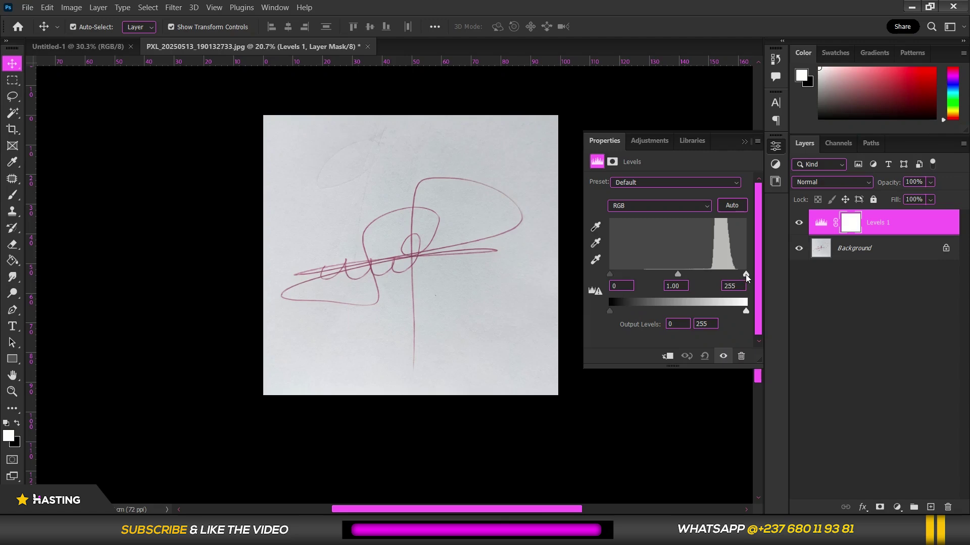
pyautogui.moveTo(748, 276); pyautogui.dragTo(729, 278)
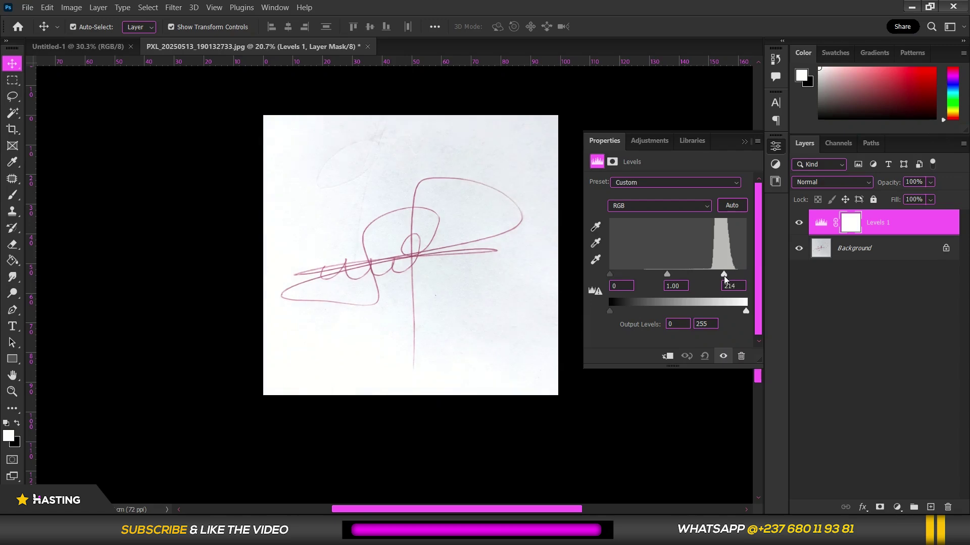
# Set the Levels midtone input to 0.52 and the white input level to 203.
pyautogui.scroll(5, 489, 292)
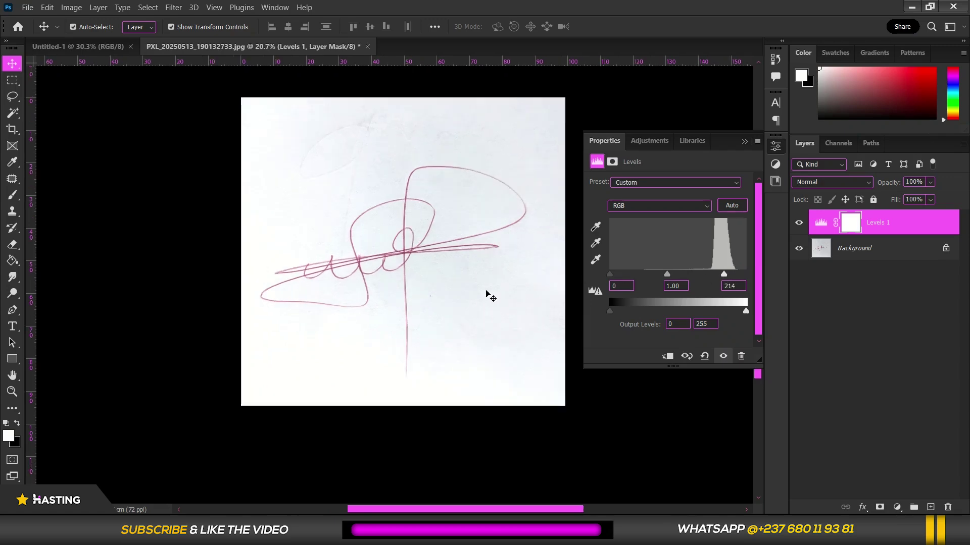
pyautogui.scroll(-3, 345, 263)
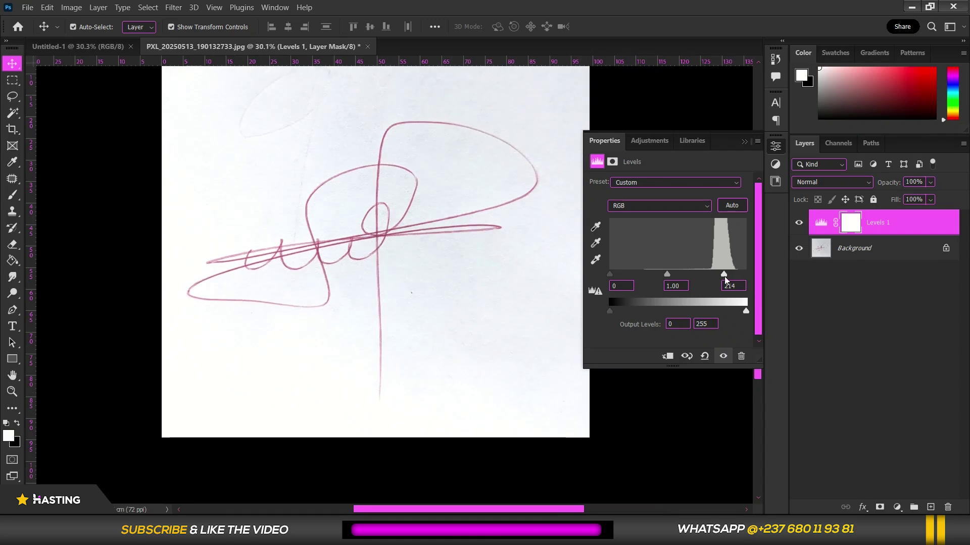
pyautogui.moveTo(667, 277); pyautogui.dragTo(690, 280)
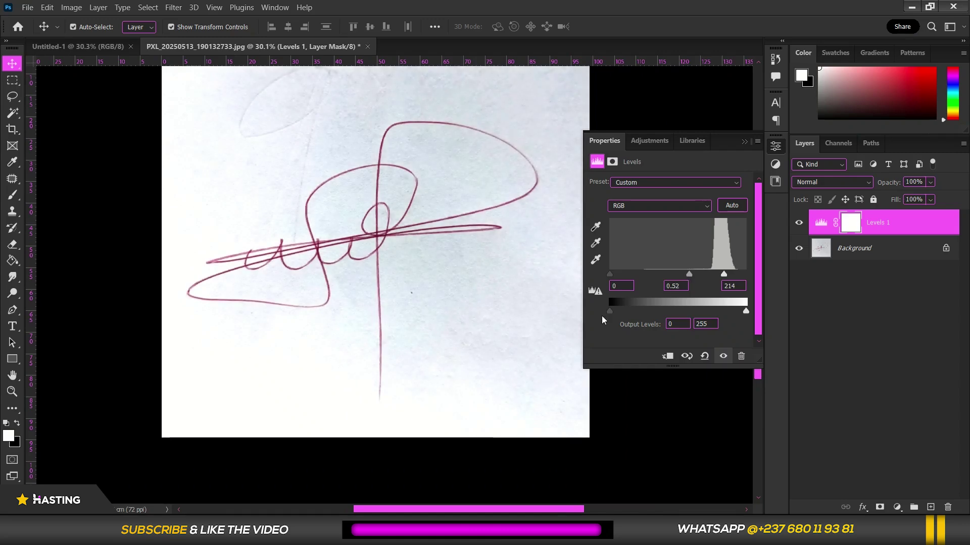
pyautogui.scroll(-3, 472, 263)
pyautogui.scroll(2, 379, 290)
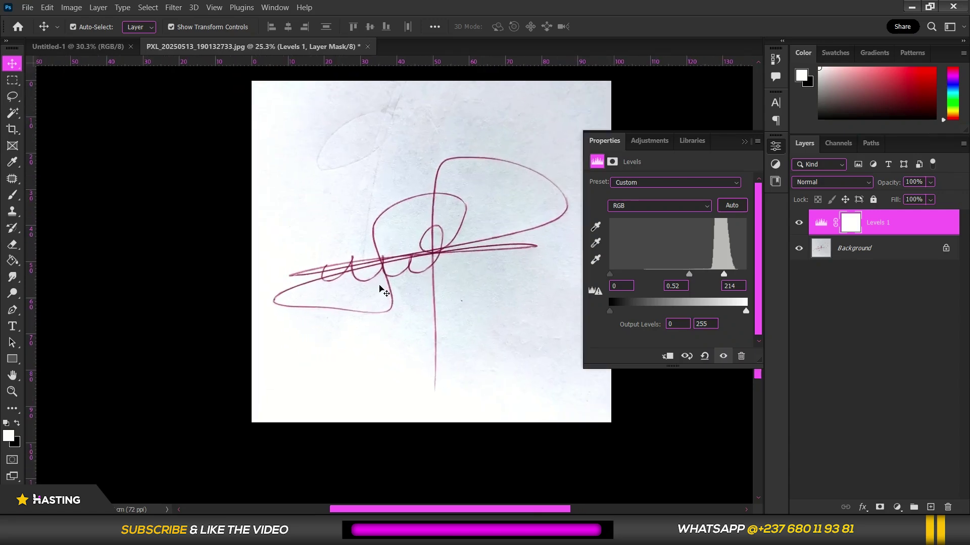
pyautogui.scroll(1, 535, 287)
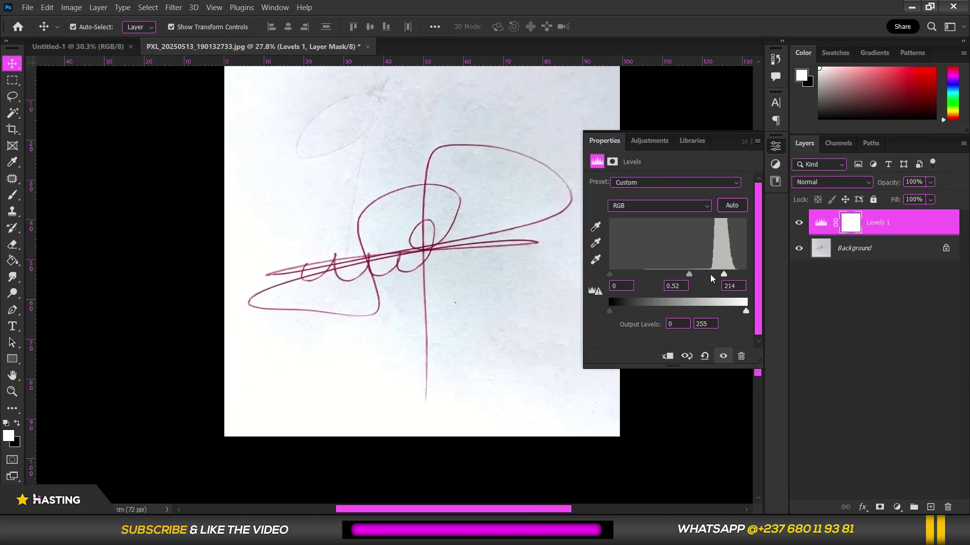
pyautogui.moveTo(724, 276); pyautogui.dragTo(720, 277)
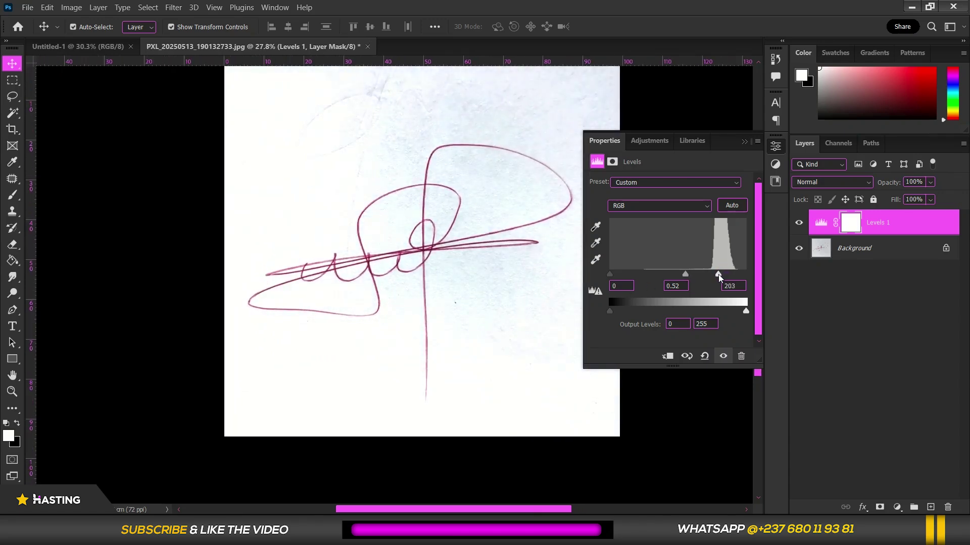
pyautogui.scroll(-3, 512, 269)
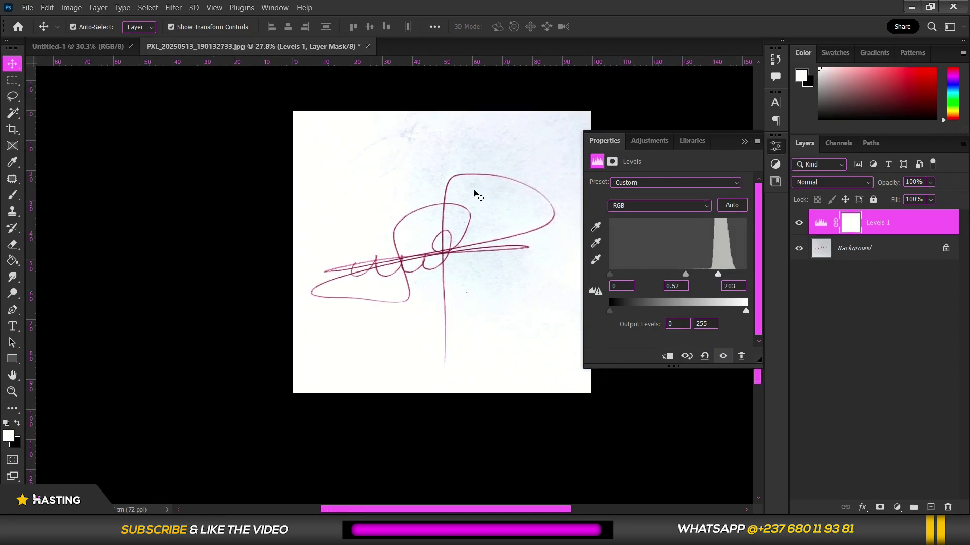
pyautogui.scroll(2, 515, 253)
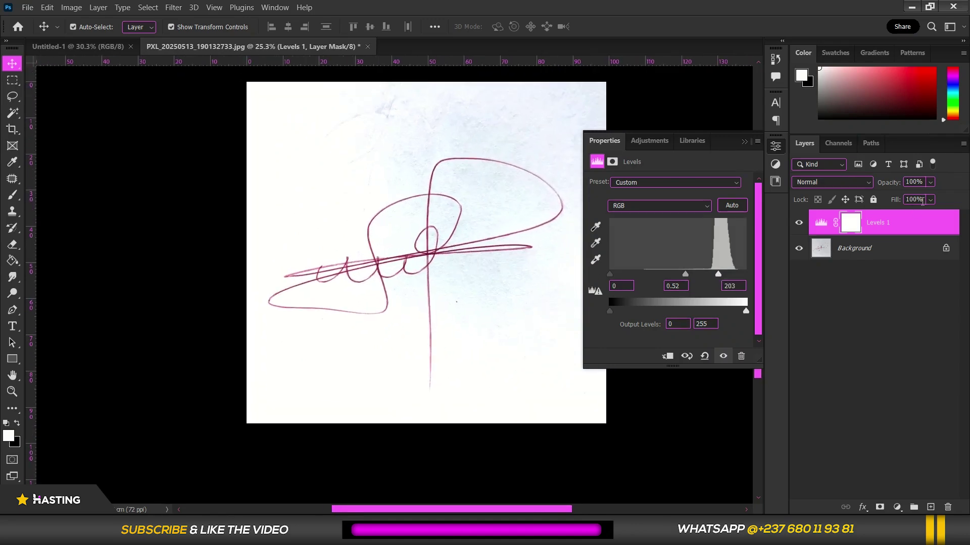
# Flatten the image to merge the Levels adjustment into the photo, and unlock the Background layer.
pyautogui.rightClick(910, 229)
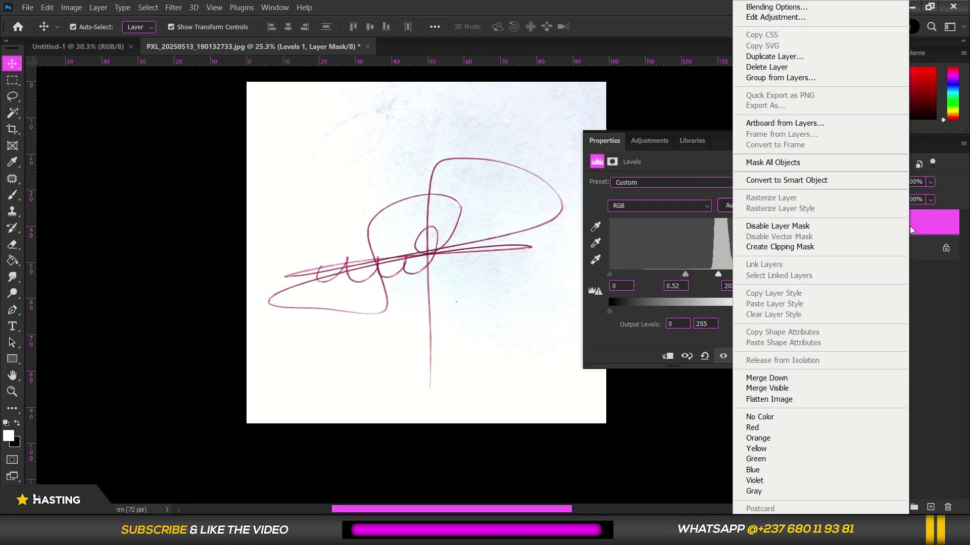
pyautogui.click(792, 399)
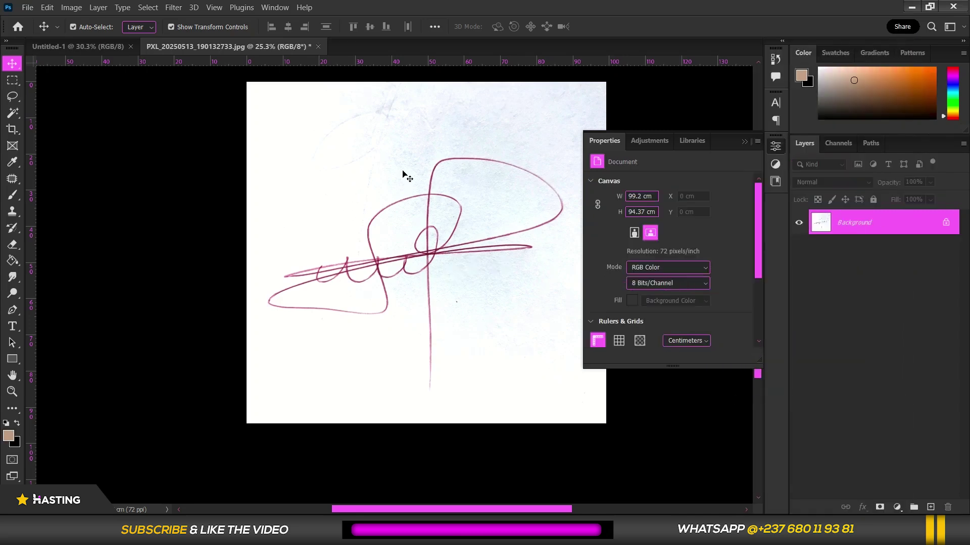
pyautogui.scroll(-1, 408, 210)
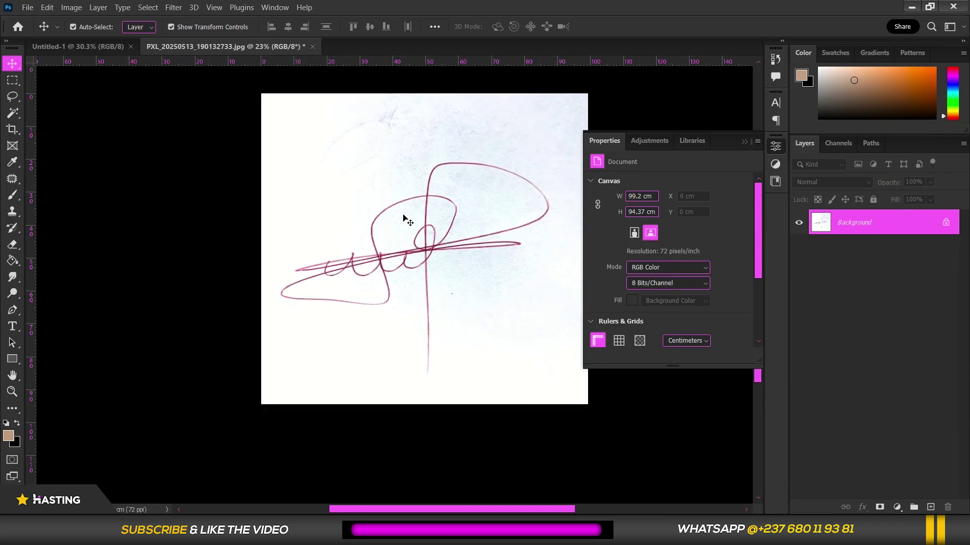
pyautogui.click(946, 223)
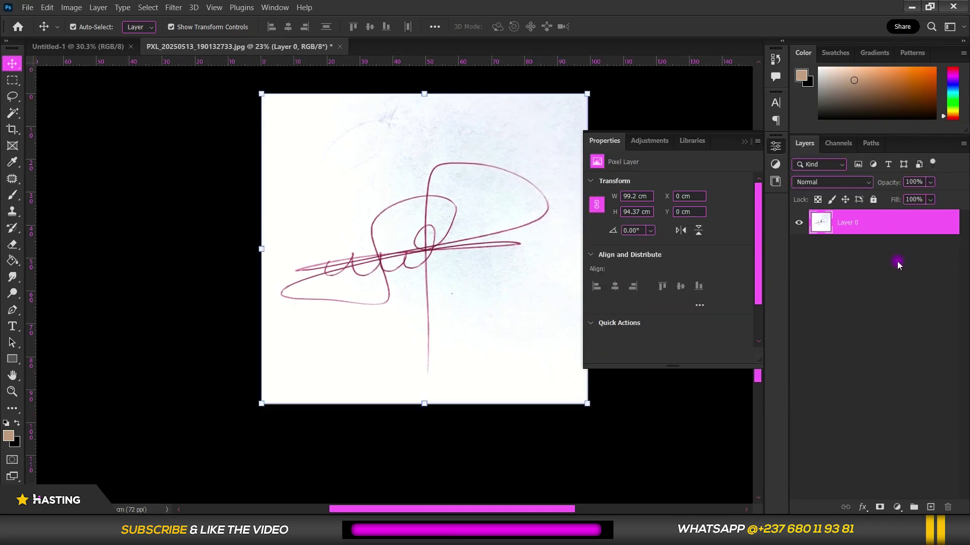
# In Layer 0's blending options, split the Blend If white slider for This Layer to 180 / 255.
pyautogui.rightClick(879, 226)
pyautogui.click(793, 11)
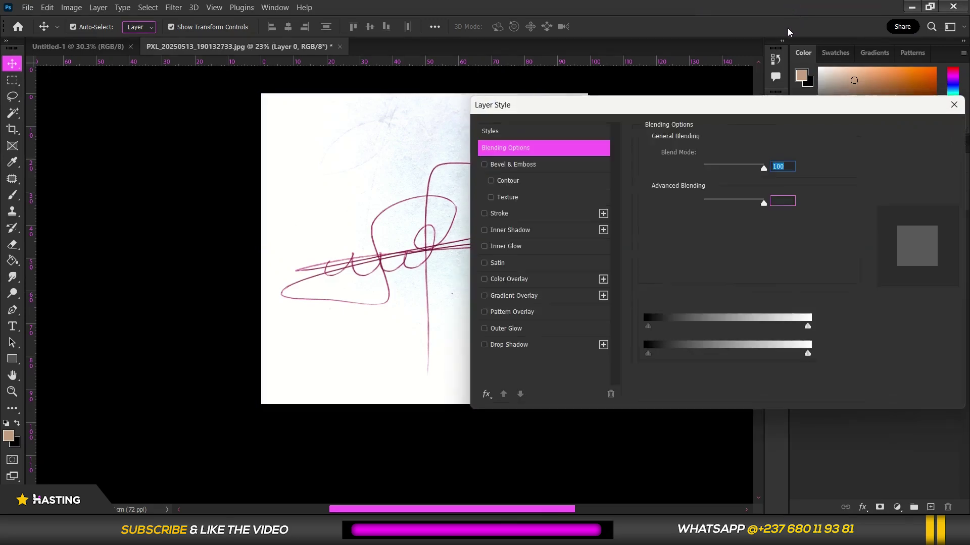
pyautogui.moveTo(660, 112); pyautogui.dragTo(693, 104)
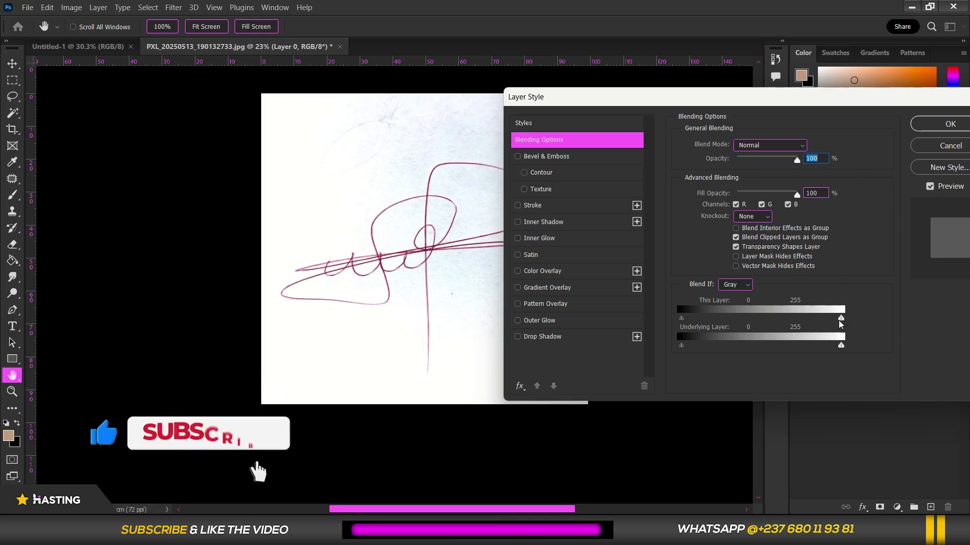
pyautogui.press('alt')
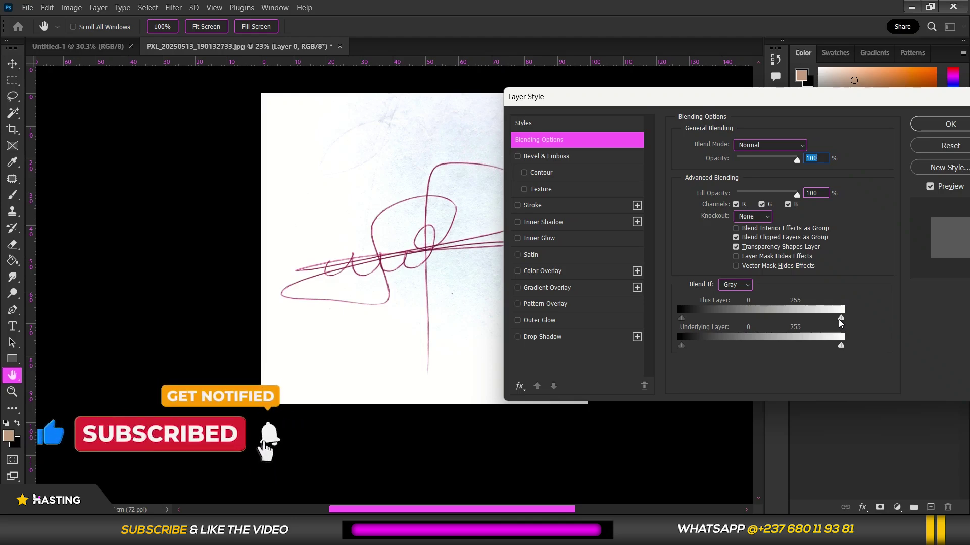
pyautogui.moveTo(841, 318); pyautogui.dragTo(804, 324)
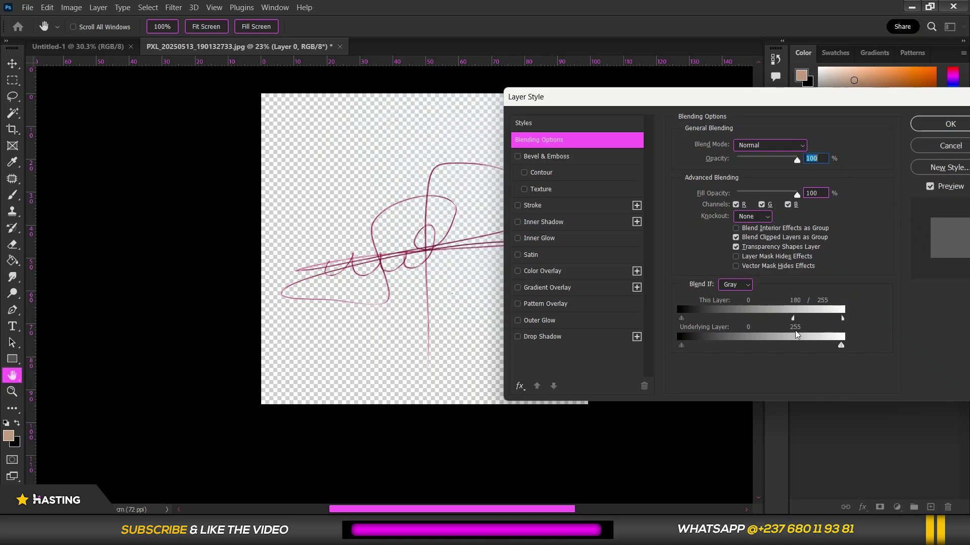
pyautogui.click(942, 126)
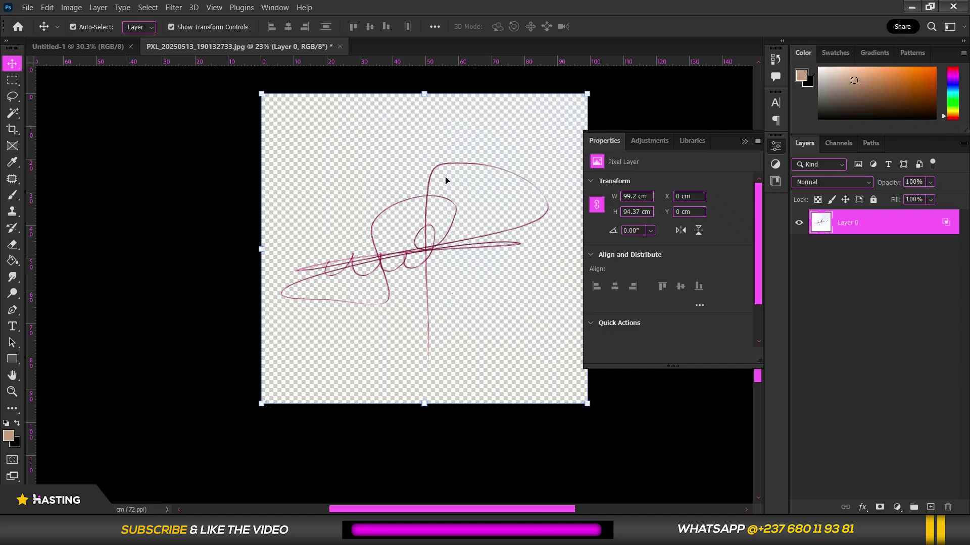
# Add a Solid Color fill layer in be9e84 and move it below Layer 0.
pyautogui.click(897, 507)
pyautogui.click(885, 284)
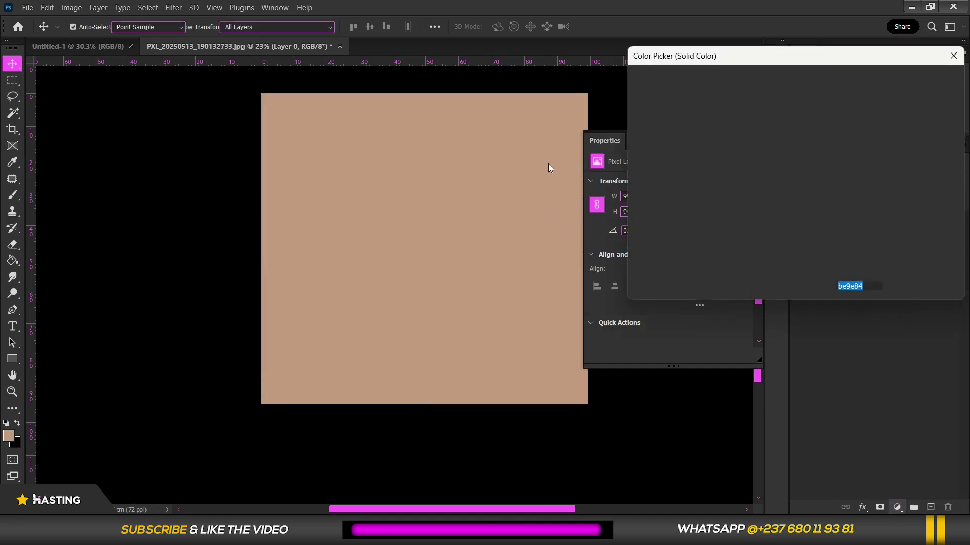
pyautogui.click(917, 82)
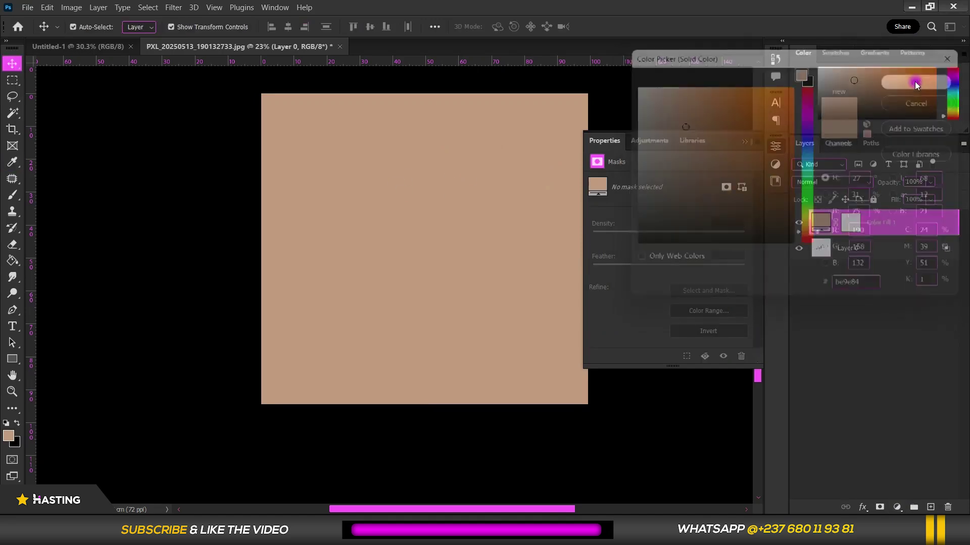
pyautogui.moveTo(905, 224); pyautogui.dragTo(898, 303)
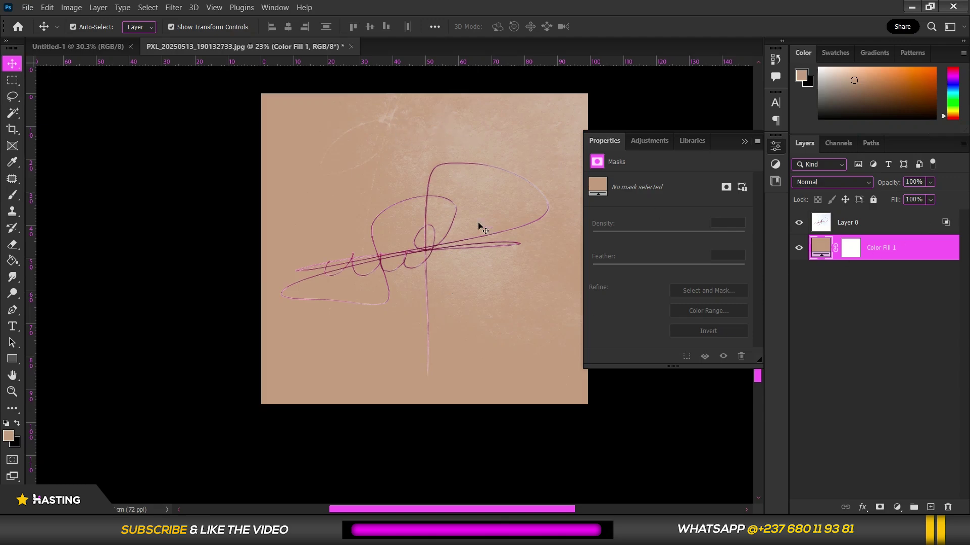
# Refine Layer 0's Blend If white slider for This Layer to 117 / 232 and apply the blending options.
pyautogui.rightClick(880, 226)
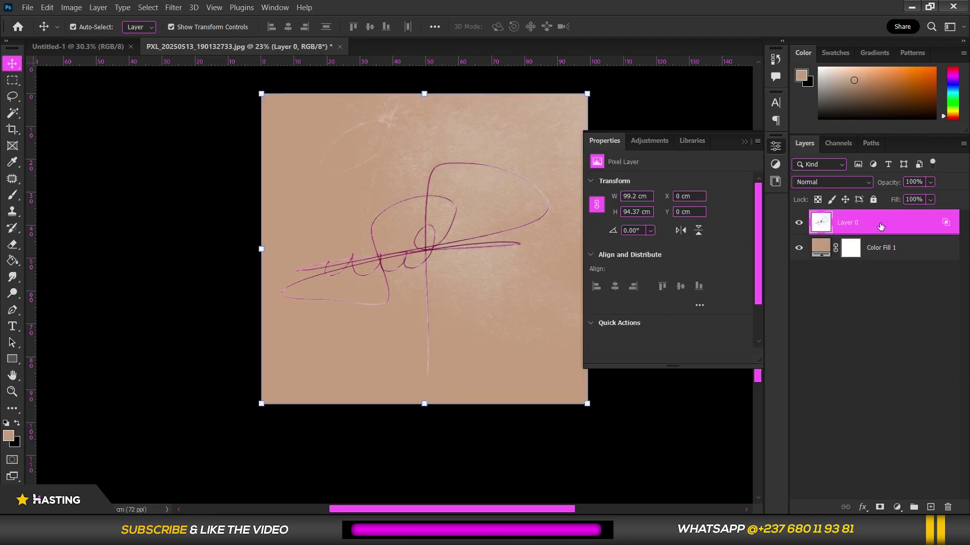
pyautogui.click(774, 8)
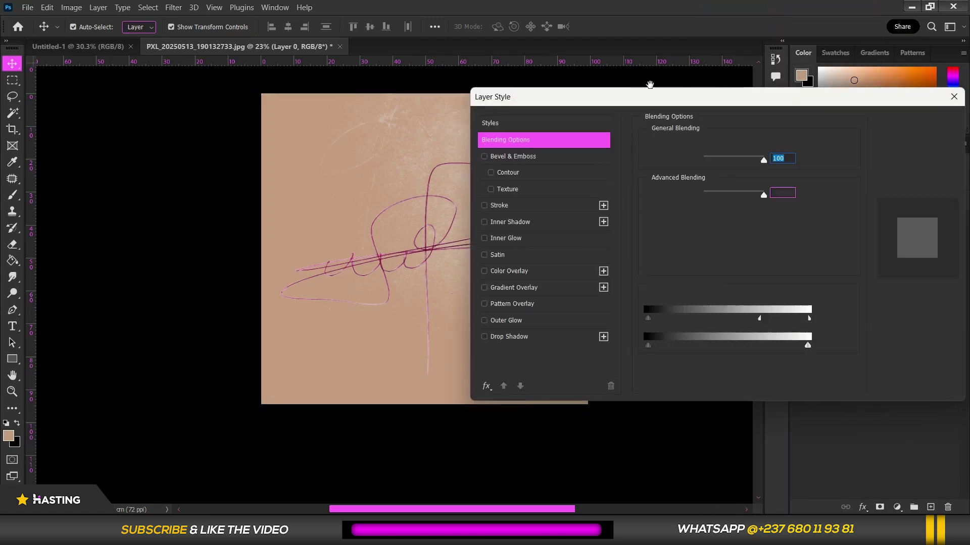
pyautogui.moveTo(597, 104); pyautogui.dragTo(676, 65)
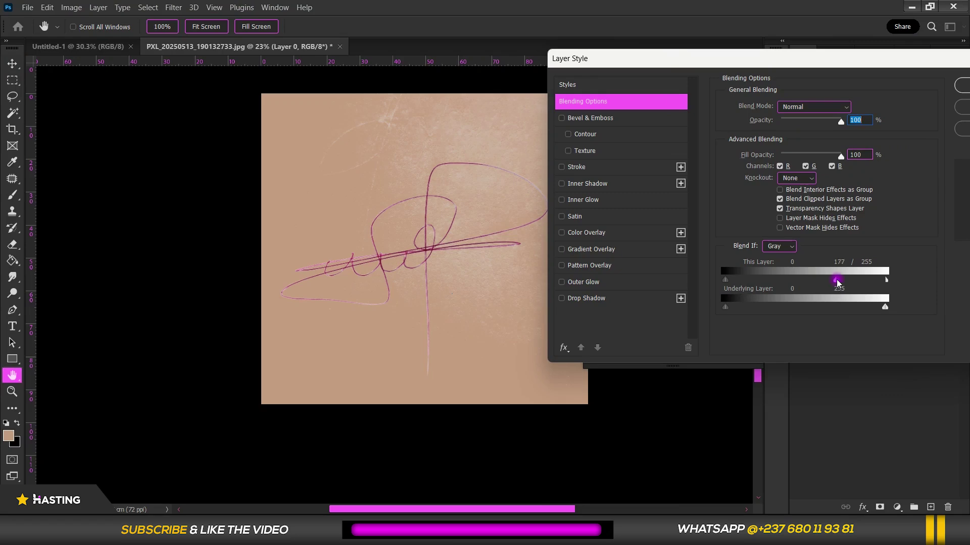
pyautogui.moveTo(829, 285); pyautogui.dragTo(799, 296)
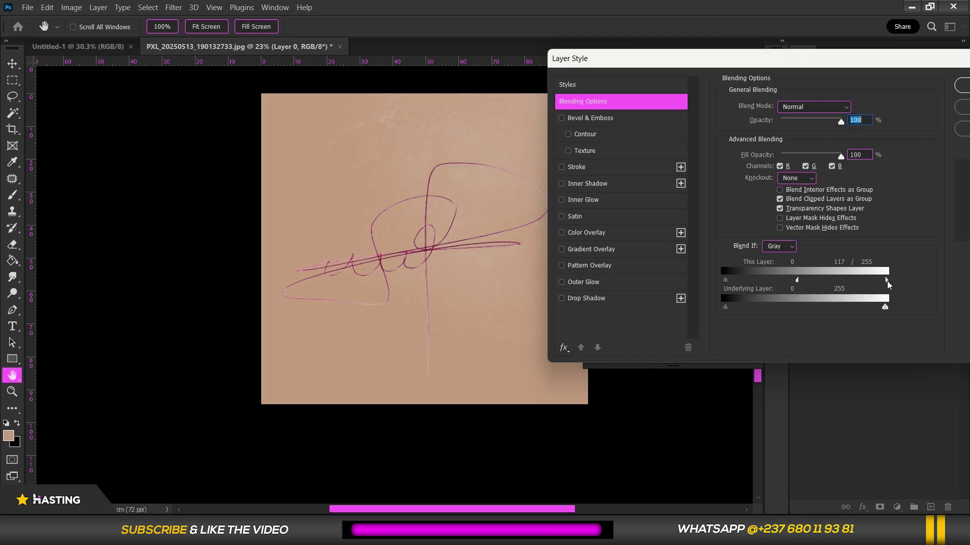
pyautogui.moveTo(888, 284); pyautogui.dragTo(875, 289)
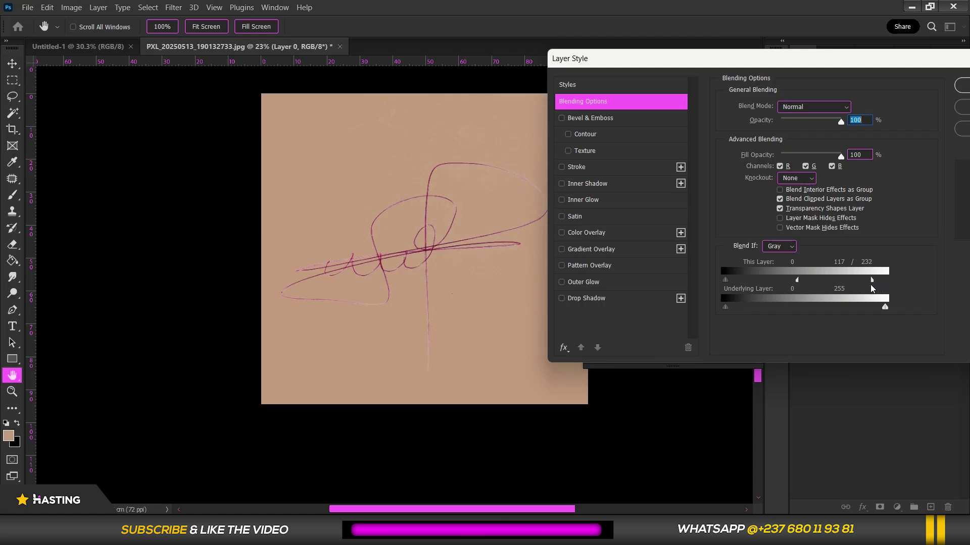
pyautogui.moveTo(685, 72); pyautogui.dragTo(652, 93)
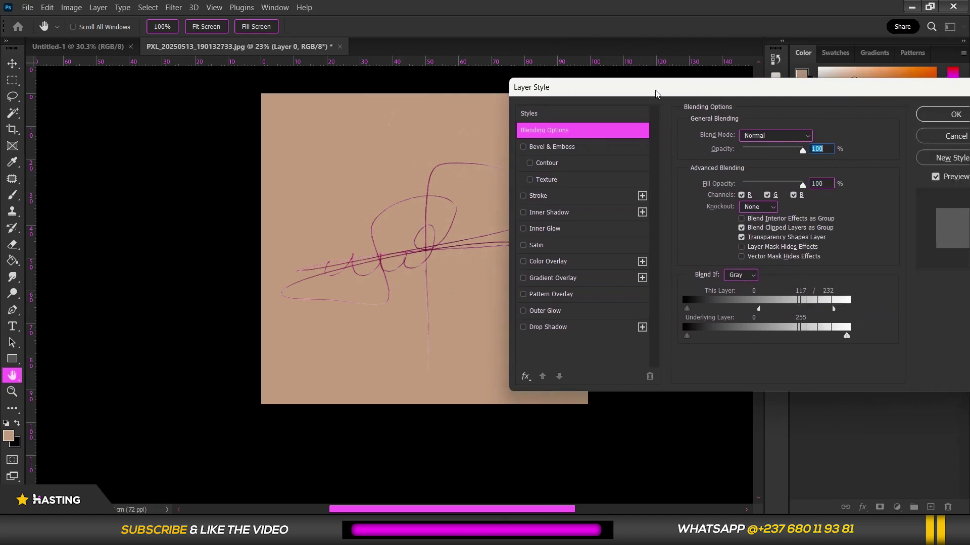
pyautogui.click(923, 120)
pyautogui.press('v')
pyautogui.click(747, 144)
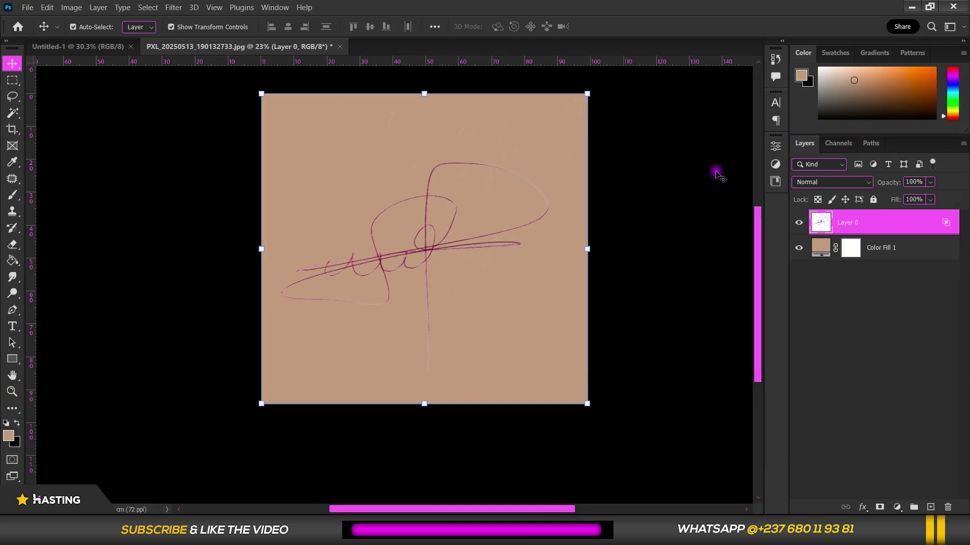
pyautogui.click(716, 175)
pyautogui.scroll(6, 467, 238)
pyautogui.scroll(-2, 323, 172)
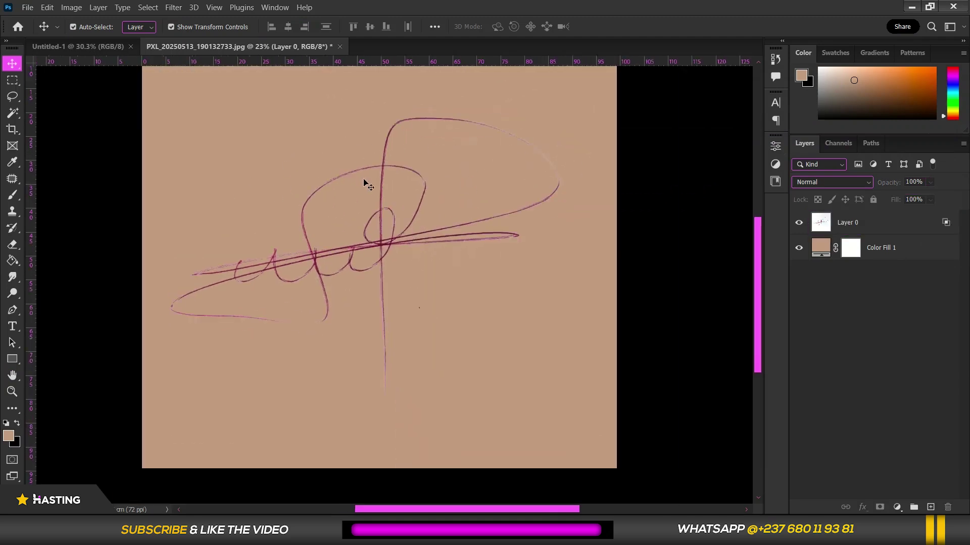
# Preview Color Fill 1 in light yellow fff581 behind the signature and cancel the colour change.
pyautogui.scroll(-2, 365, 184)
pyautogui.doubleClick(814, 247)
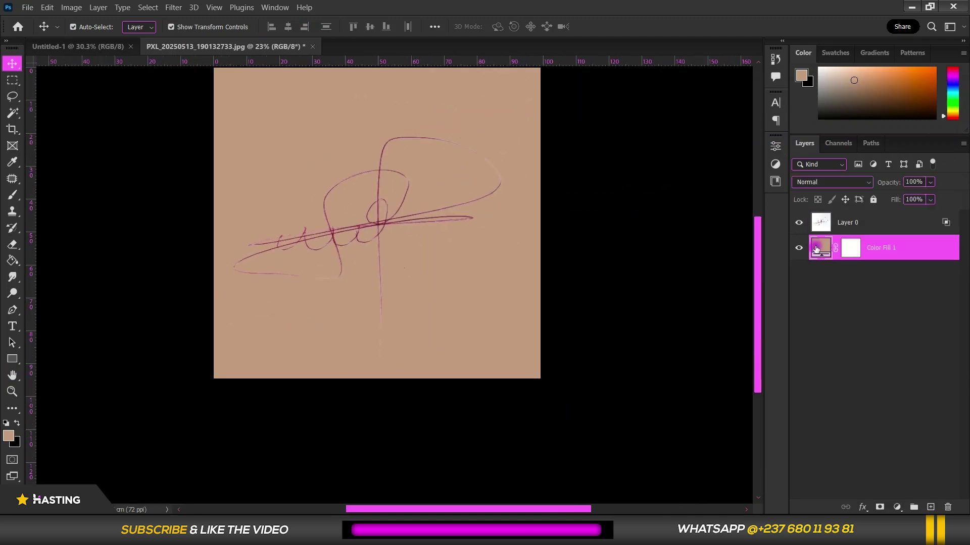
pyautogui.click(748, 103)
pyautogui.moveTo(748, 103); pyautogui.dragTo(713, 85)
pyautogui.click(815, 156)
pyautogui.moveTo(817, 159); pyautogui.dragTo(823, 220)
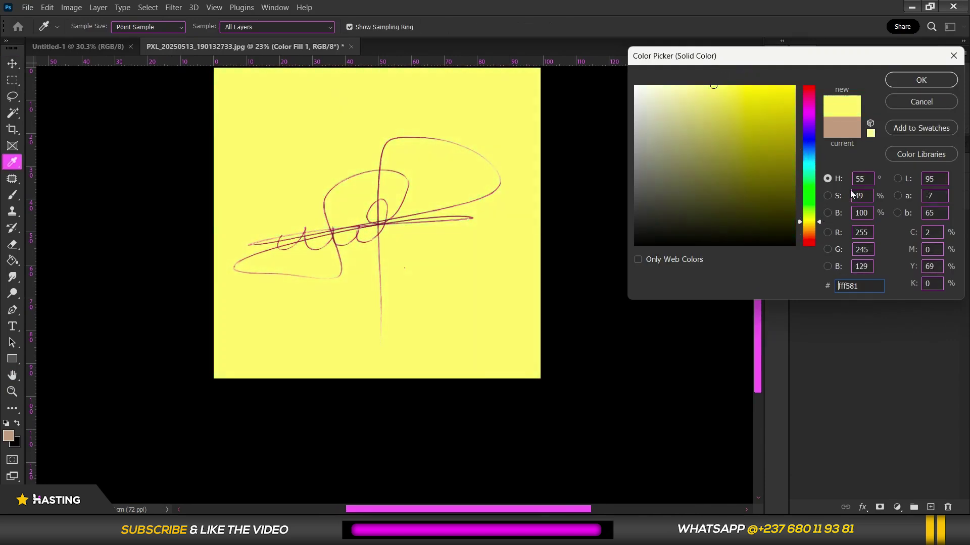
pyautogui.click(937, 100)
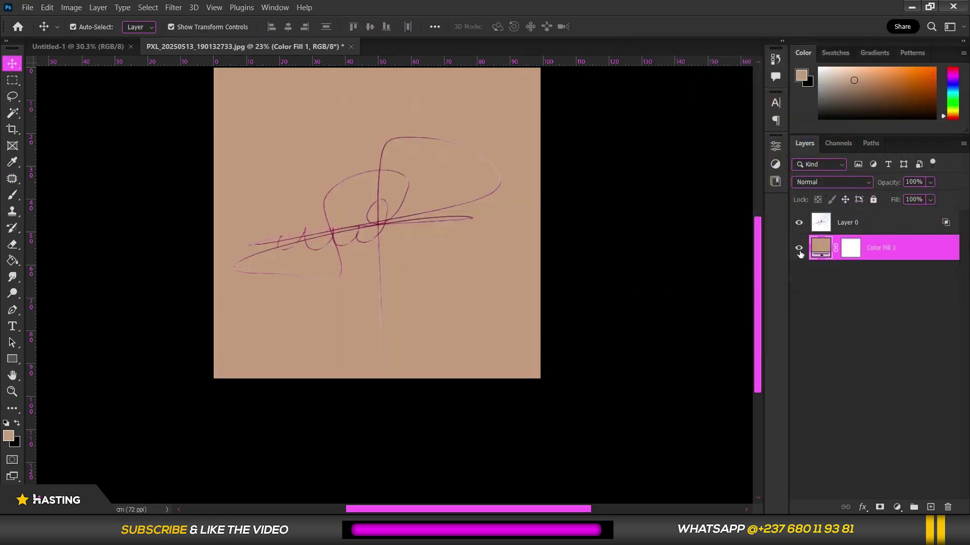
# Hide the Color Fill 1 layer and inspect the signature on the transparent background.
pyautogui.click(798, 247)
pyautogui.hotkey('ctrl', '-')
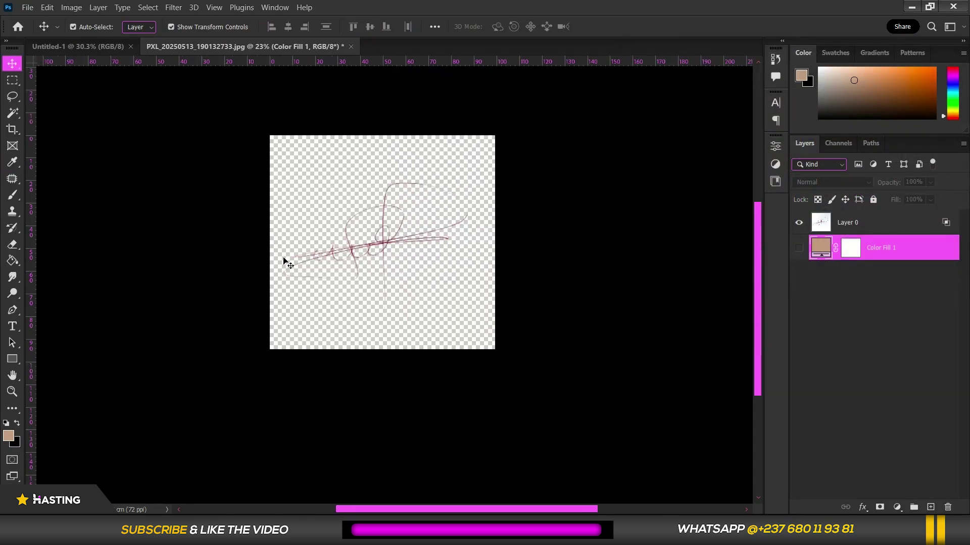
pyautogui.scroll(4, 313, 253)
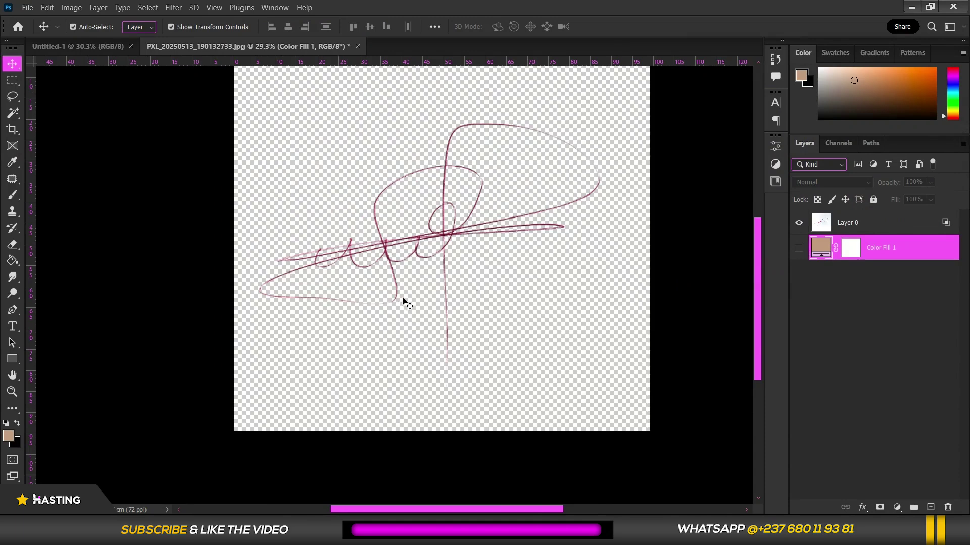
pyautogui.scroll(2, 582, 145)
pyautogui.scroll(-2, 588, 161)
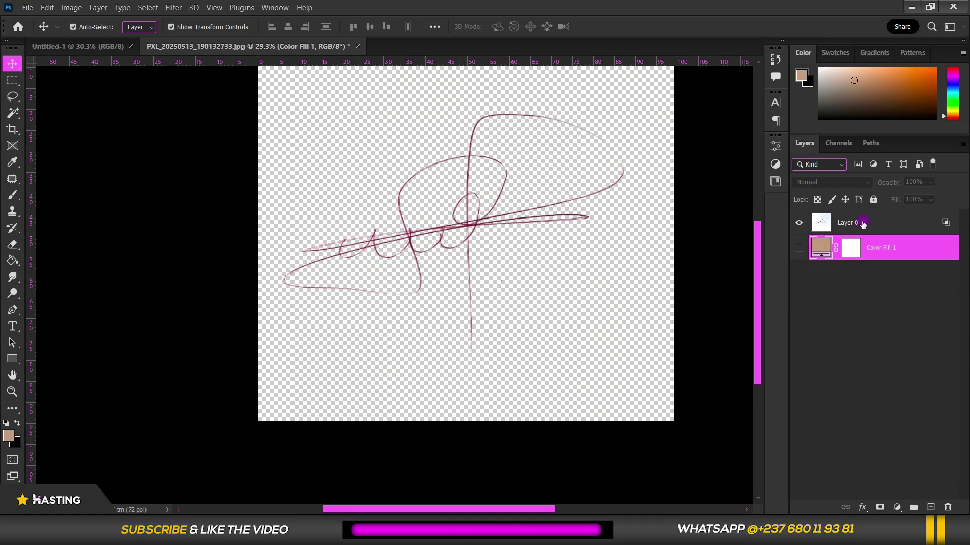
# Convert Layer 0 with the signature to a smart object.
pyautogui.click(862, 224)
pyautogui.rightClick(863, 222)
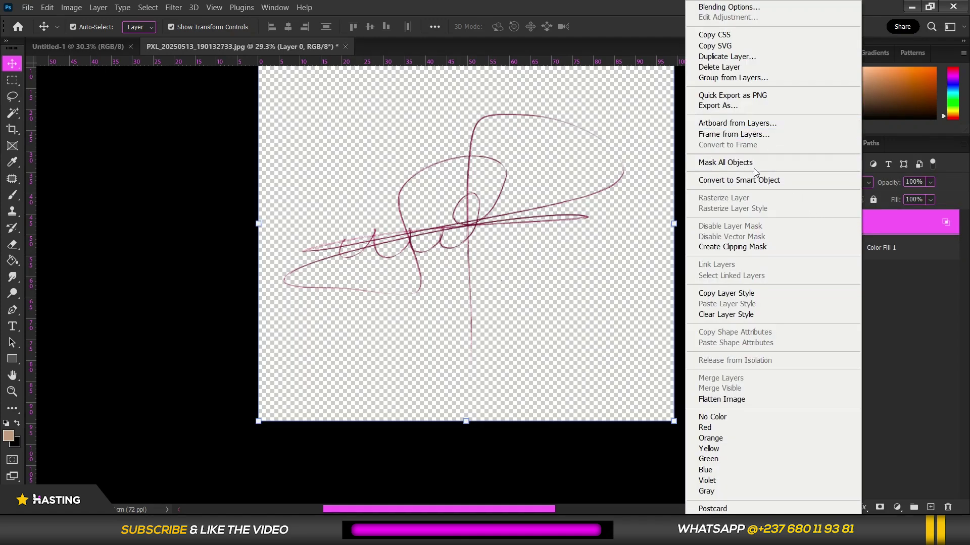
pyautogui.click(753, 180)
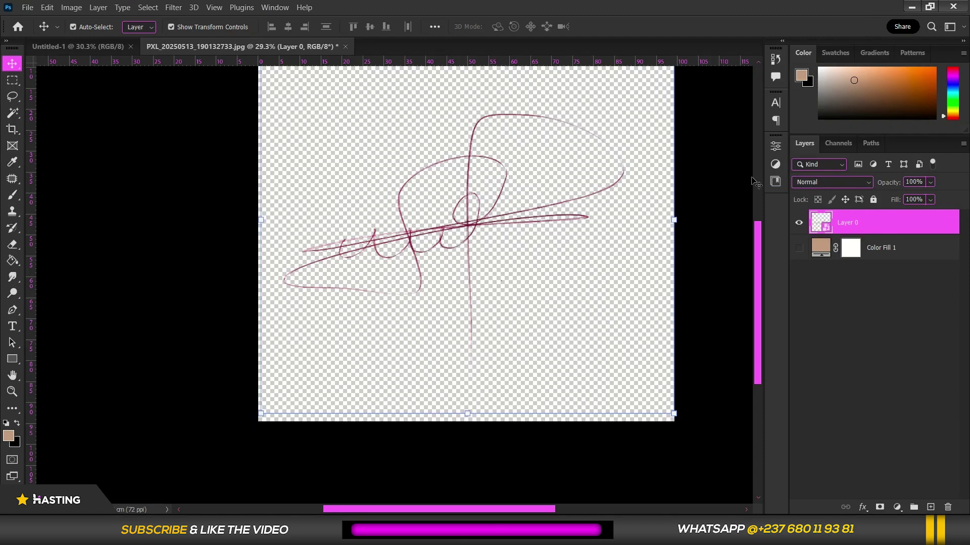
pyautogui.scroll(-2, 648, 277)
pyautogui.scroll(1, 649, 214)
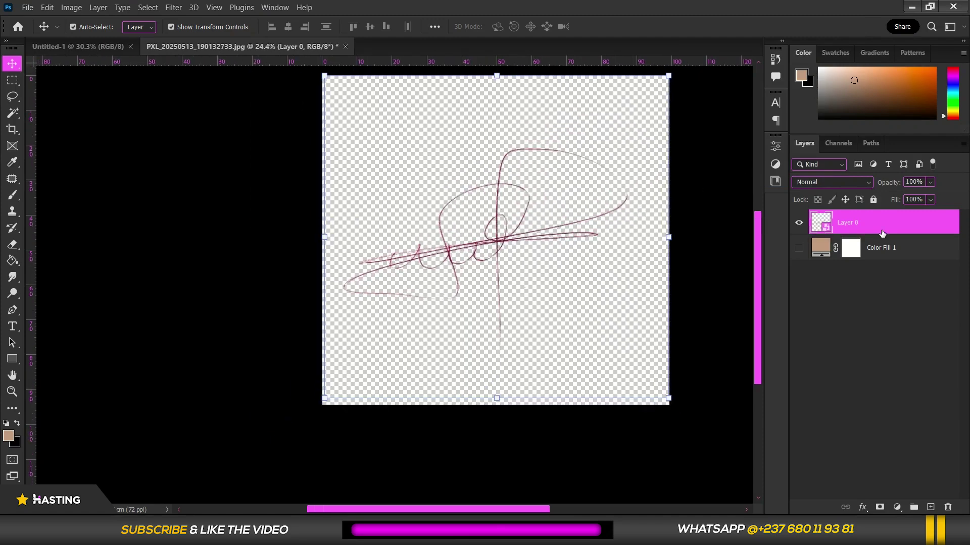
# Add a Color Overlay effect to Layer 0 in its layer style settings.
pyautogui.rightClick(885, 224)
pyautogui.click(796, 20)
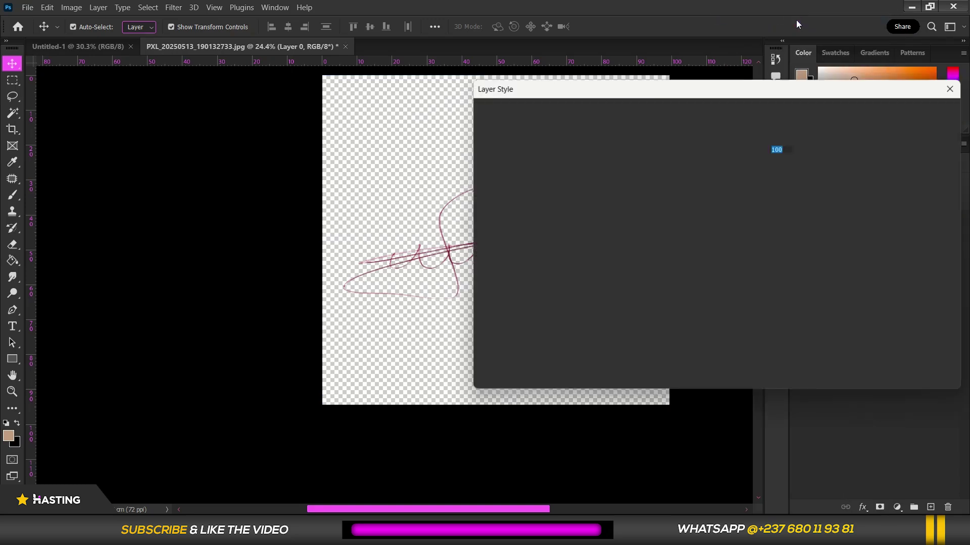
pyautogui.moveTo(580, 85); pyautogui.dragTo(752, 80)
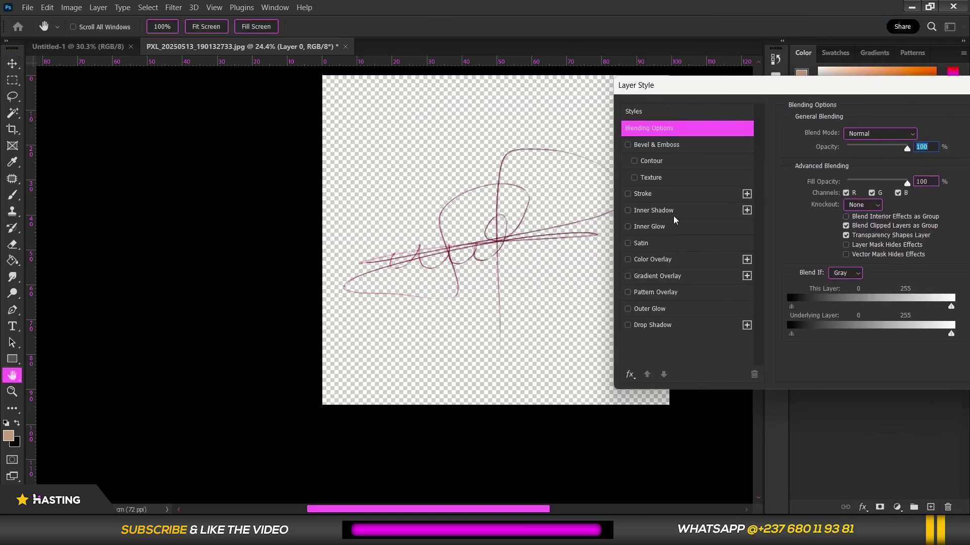
pyautogui.click(669, 260)
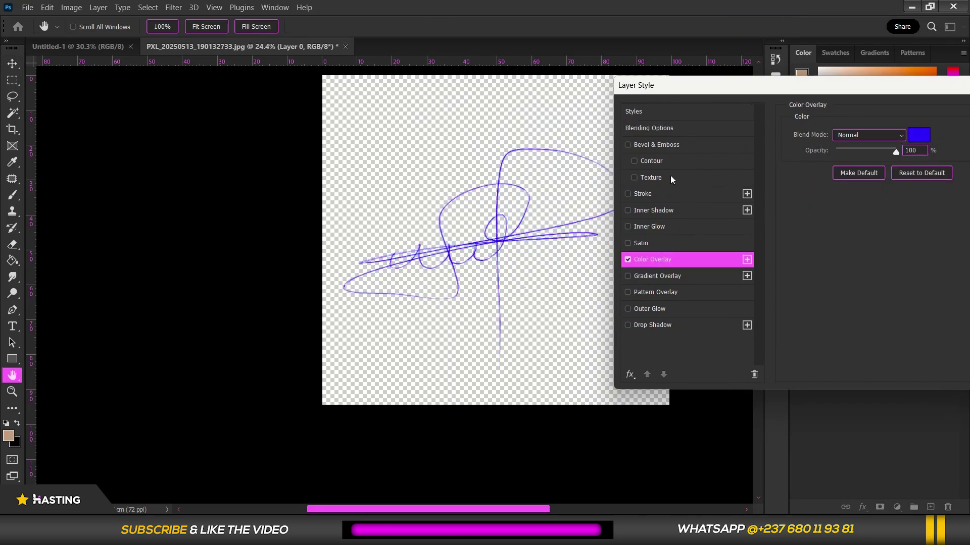
pyautogui.moveTo(694, 85)
pyautogui.mouseDown()
pyautogui.moveTo(747, 81)
pyautogui.moveTo(677, 79)
pyautogui.mouseUp()
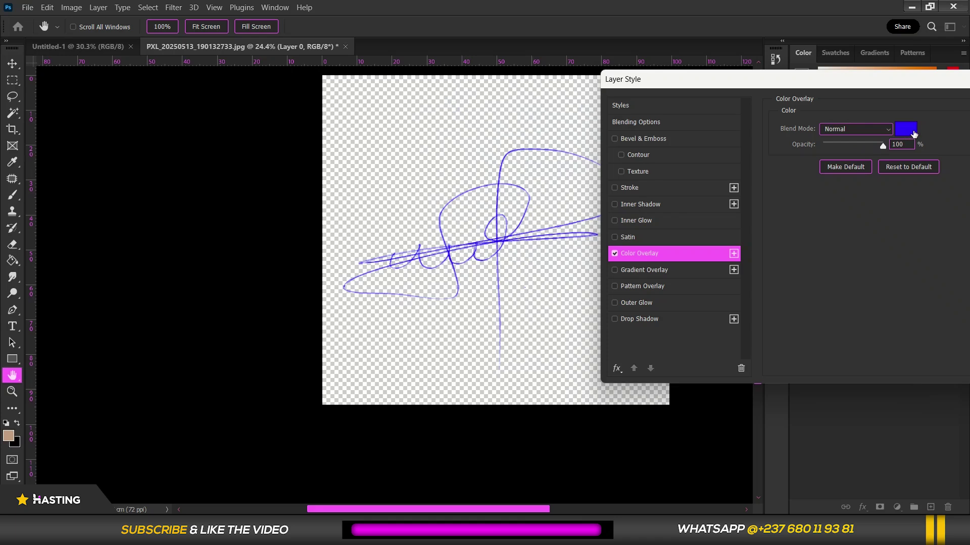
# Shift the Color Overlay's hue to a purer blue and apply the layer style to the signature.
pyautogui.click(911, 132)
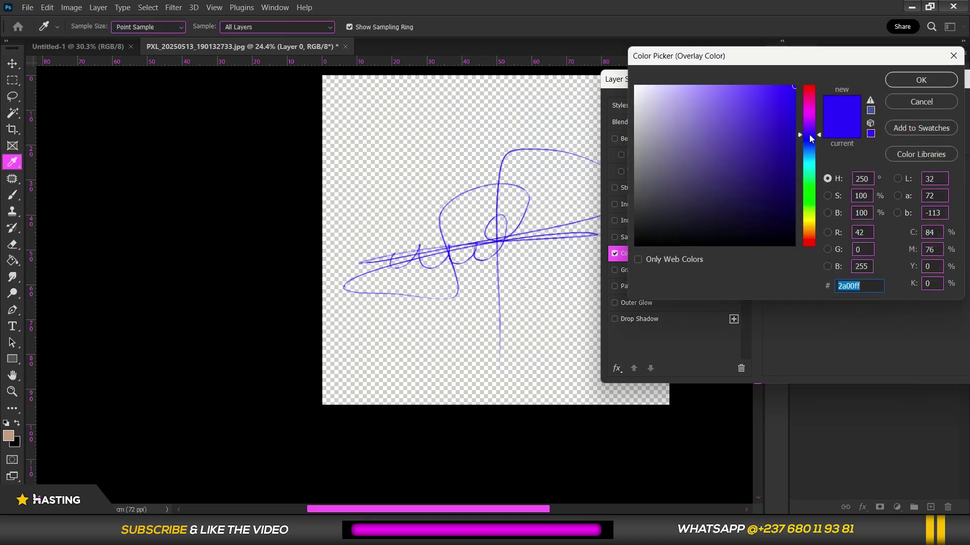
pyautogui.moveTo(807, 139); pyautogui.dragTo(811, 138)
pyautogui.click(902, 80)
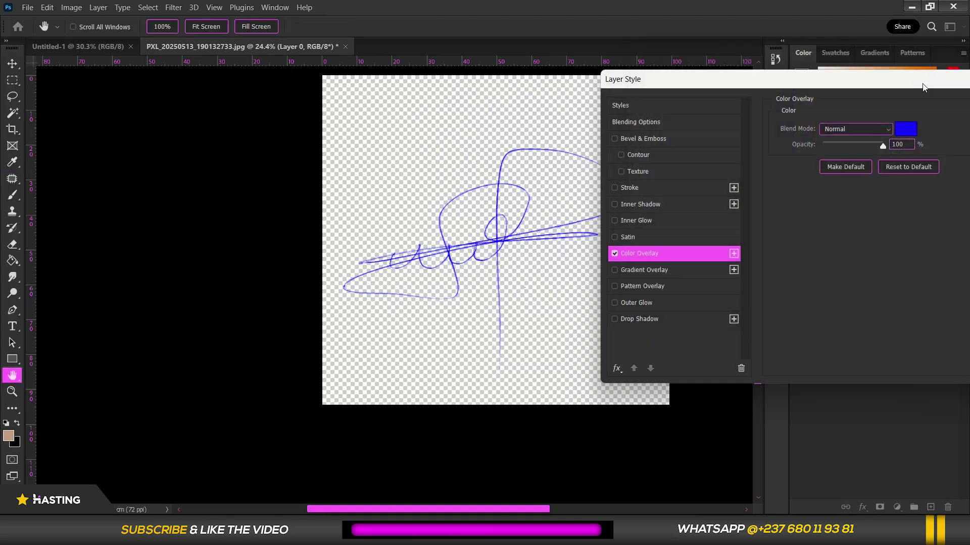
pyautogui.moveTo(927, 86); pyautogui.dragTo(695, 87)
pyautogui.click(850, 105)
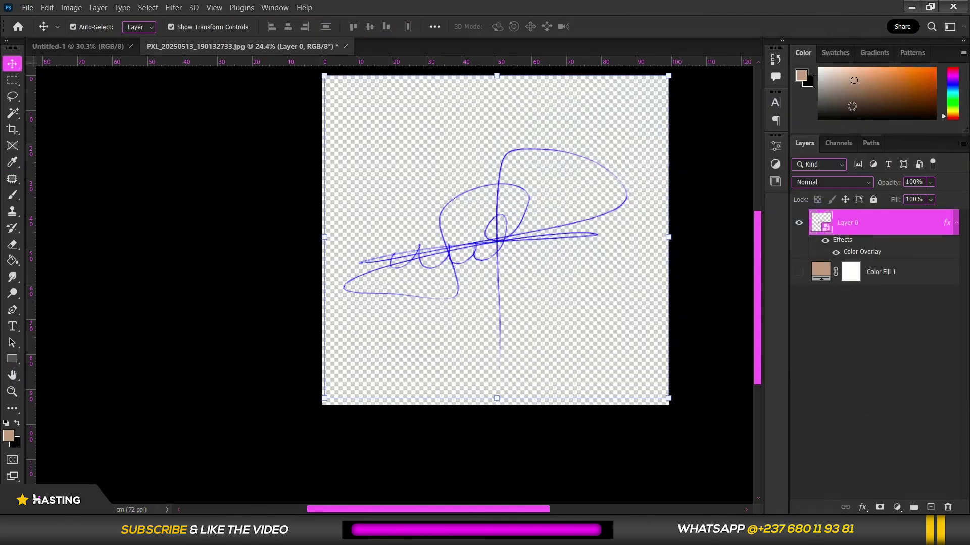
pyautogui.scroll(-3, 578, 189)
pyautogui.click(686, 196)
pyautogui.scroll(3, 586, 194)
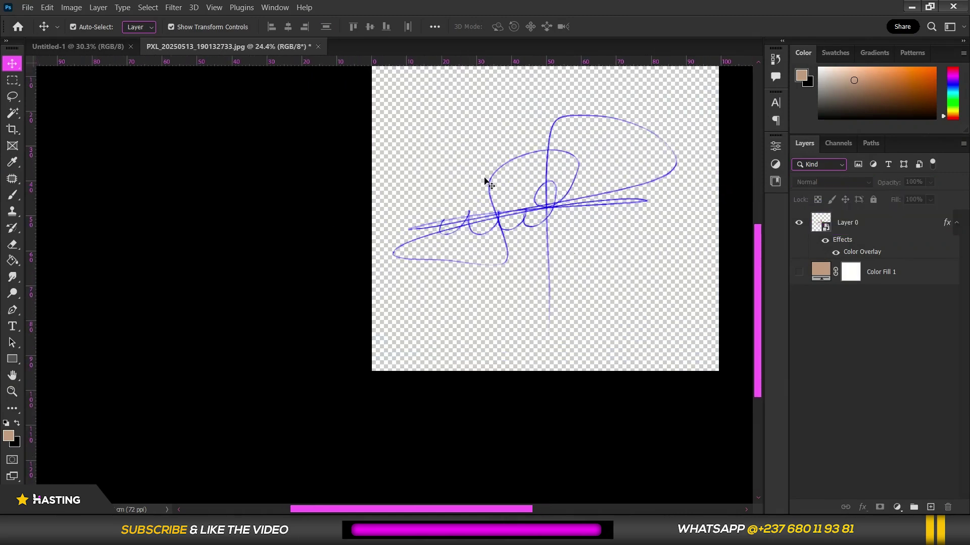
# Start saving a copy of the signature document with PNG as the file format.
pyautogui.moveTo(575, 149); pyautogui.dragTo(437, 184)
pyautogui.click(34, 7)
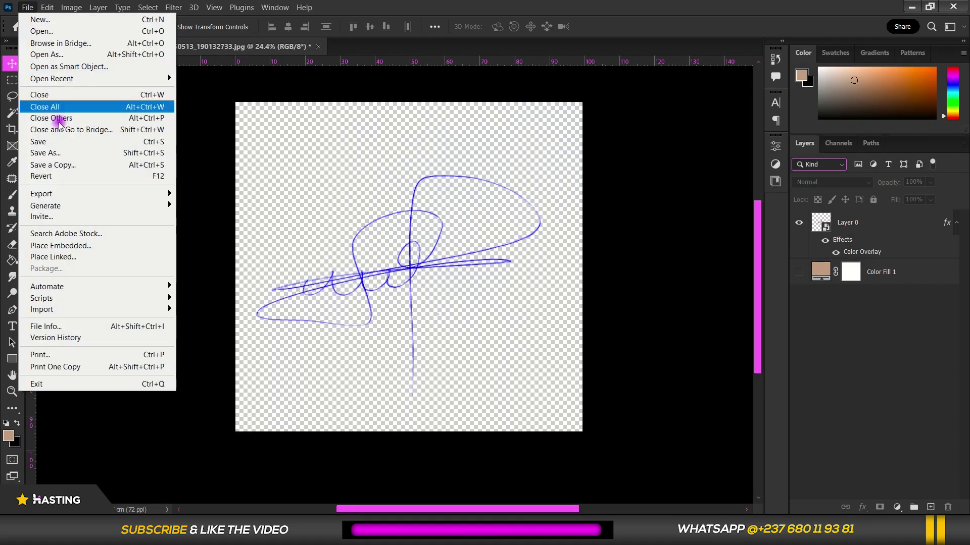
pyautogui.click(82, 169)
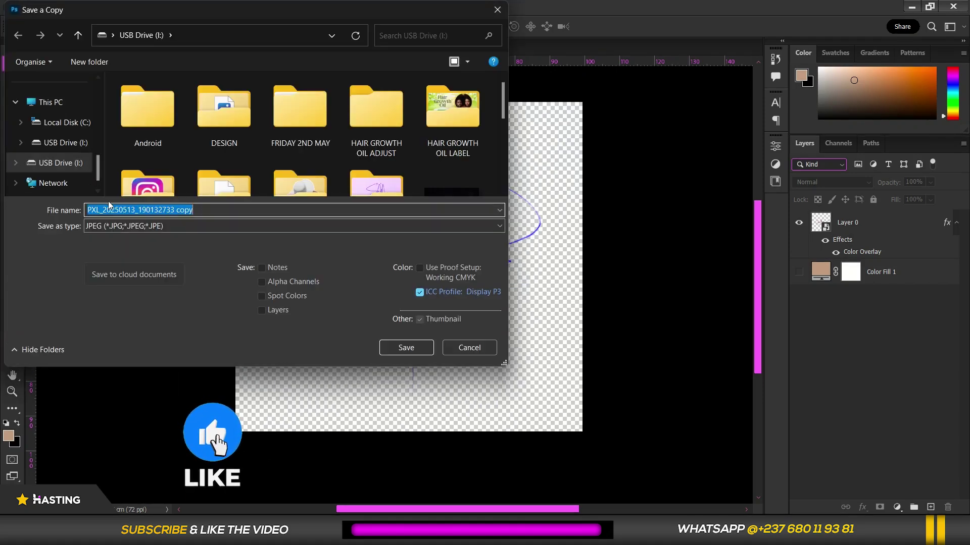
pyautogui.click(130, 226)
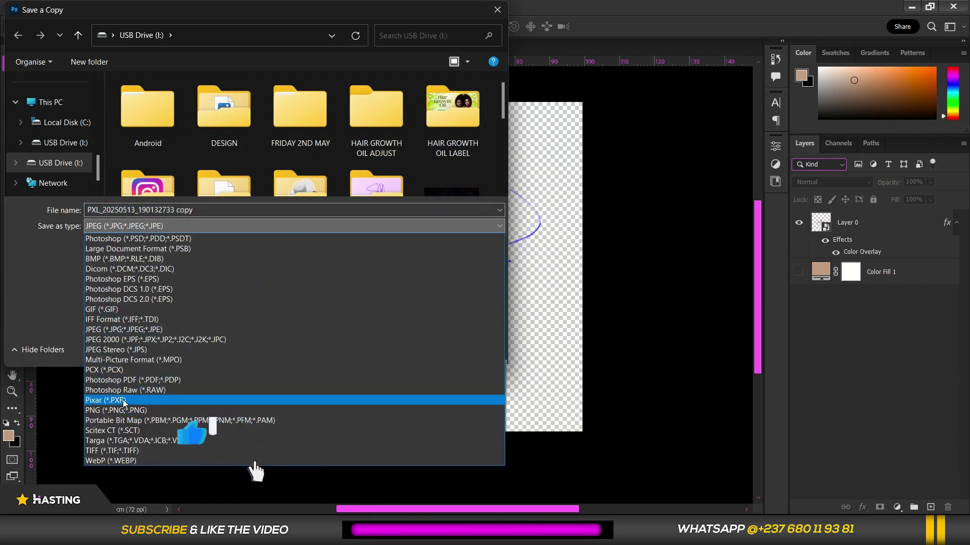
pyautogui.click(116, 410)
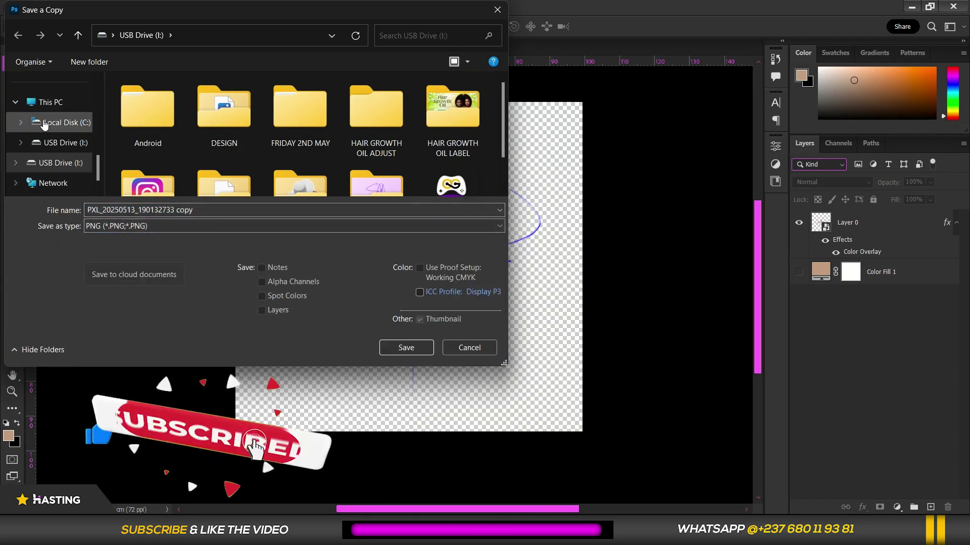
# Choose the CREATED TUTORIAL NEW folder in Documents as the location for the saved copy.
pyautogui.scroll(3, 45, 124)
pyautogui.scroll(-3, 44, 124)
pyautogui.scroll(6, 46, 123)
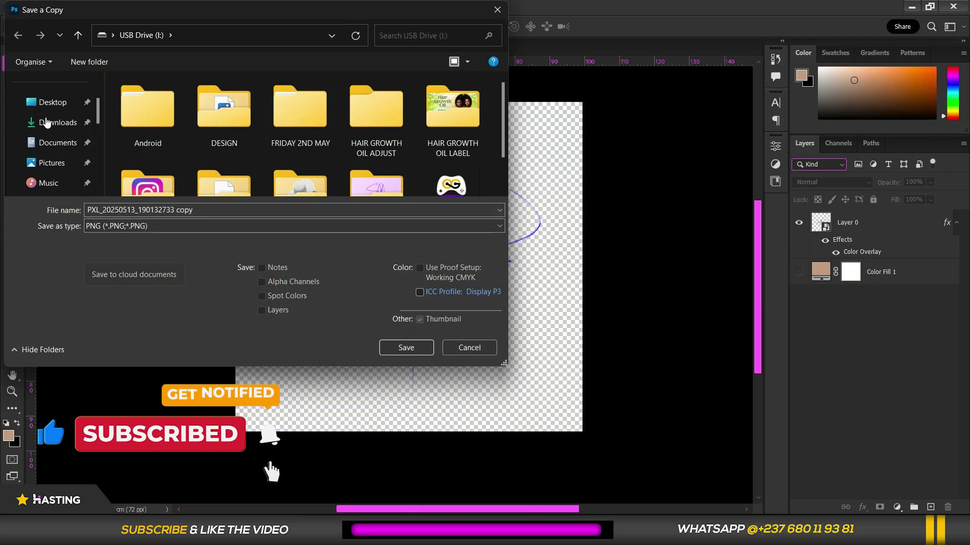
pyautogui.click(57, 143)
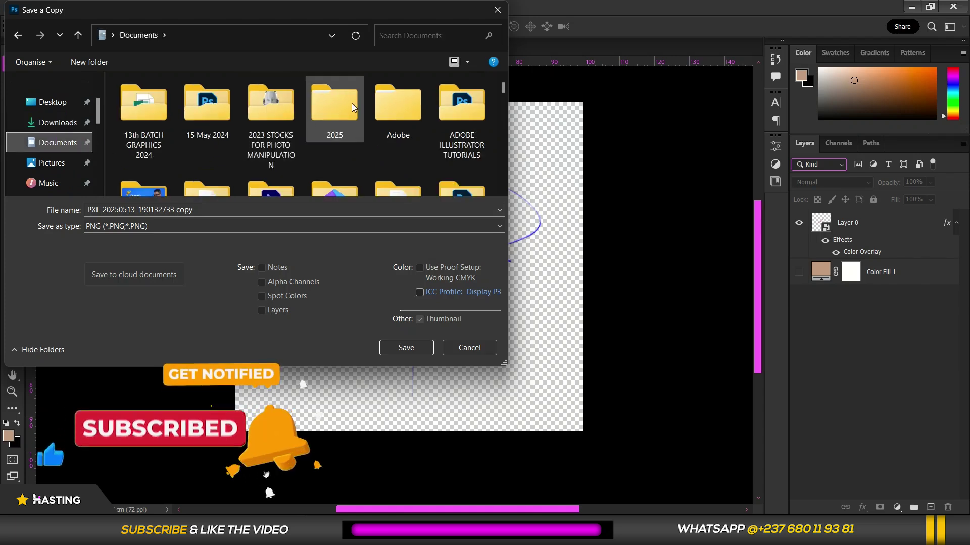
pyautogui.scroll(-5, 352, 102)
pyautogui.doubleClick(334, 132)
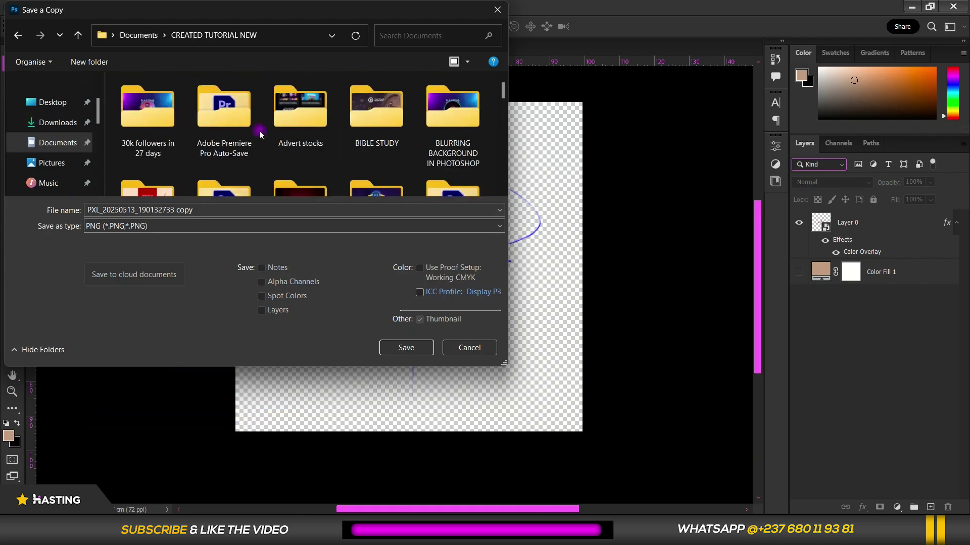
# Create a new folder named SIGNATURE inside CREATED TUTORIAL NEW.
pyautogui.click(93, 61)
pyautogui.write('SIGN')
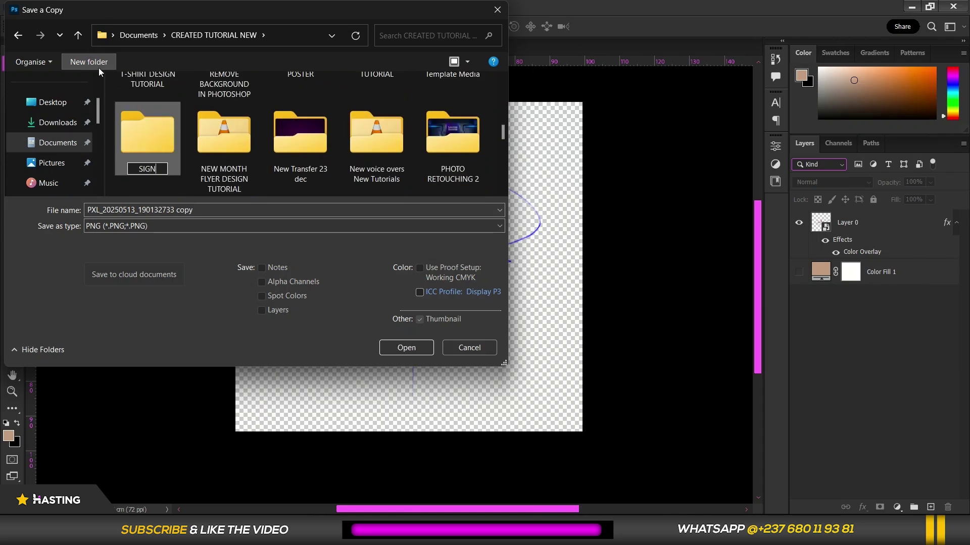
pyautogui.write('ATURE')
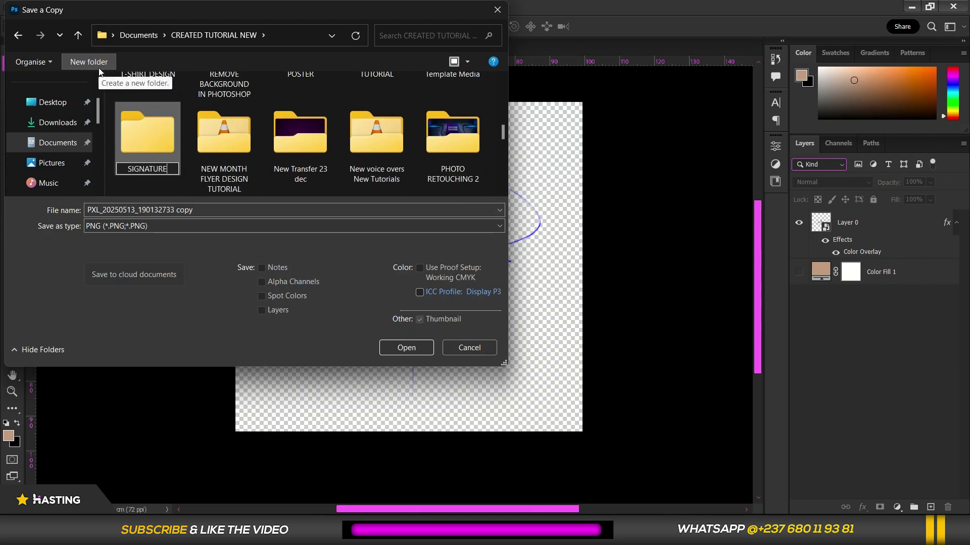
pyautogui.press('Return')
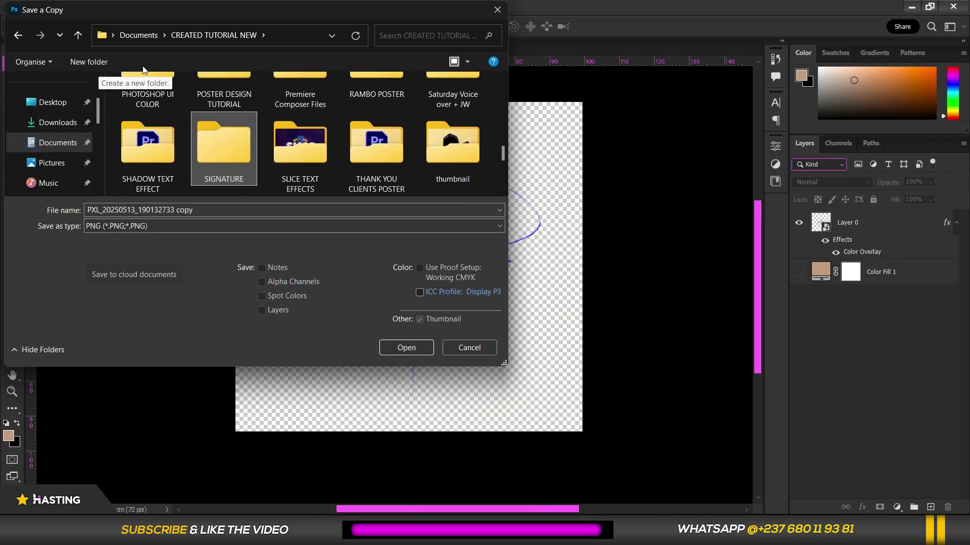
# Save the PNG copy in the SIGNATURE folder as SIGNATURE CREATION, using the large file size (fastest saving) option.
pyautogui.doubleClick(239, 156)
pyautogui.click(198, 214)
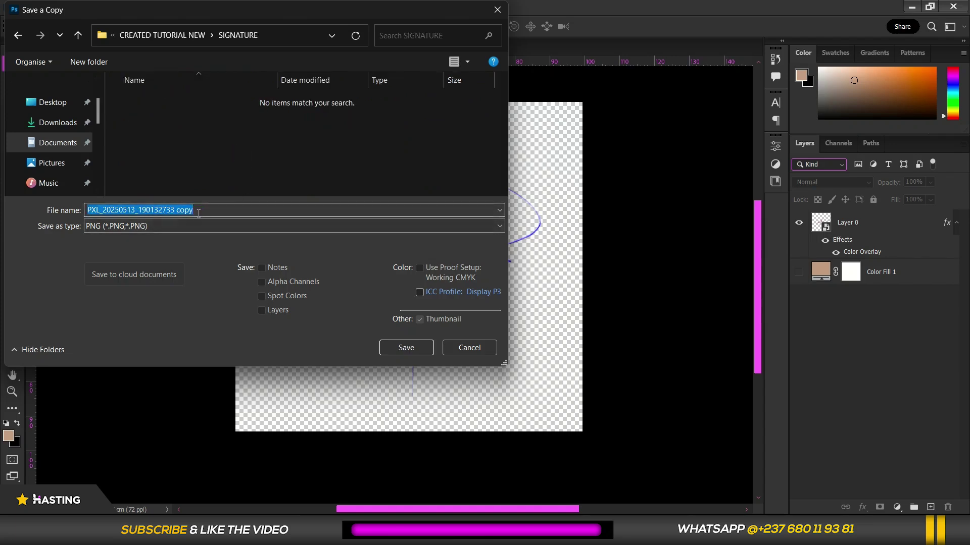
pyautogui.write('SIGNATURE CREATION')
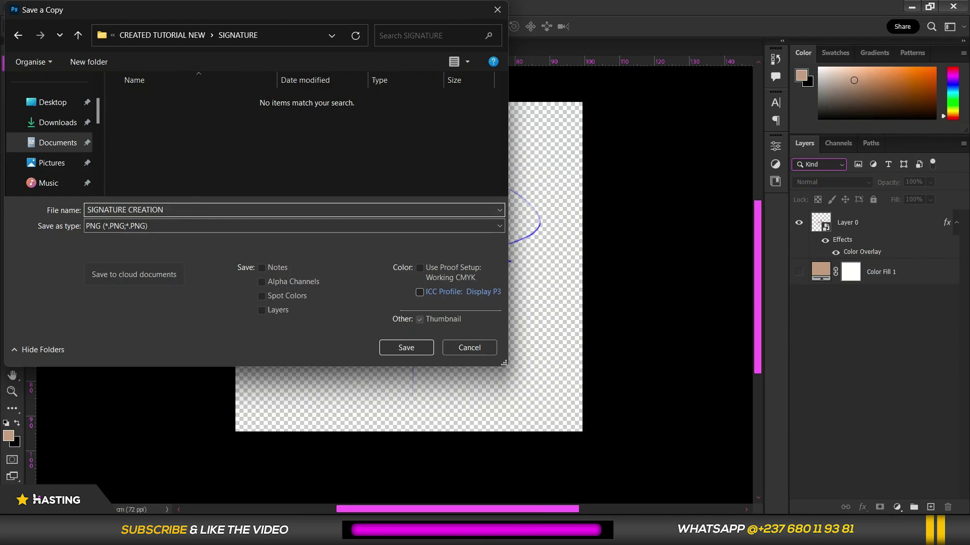
pyautogui.press('Return')
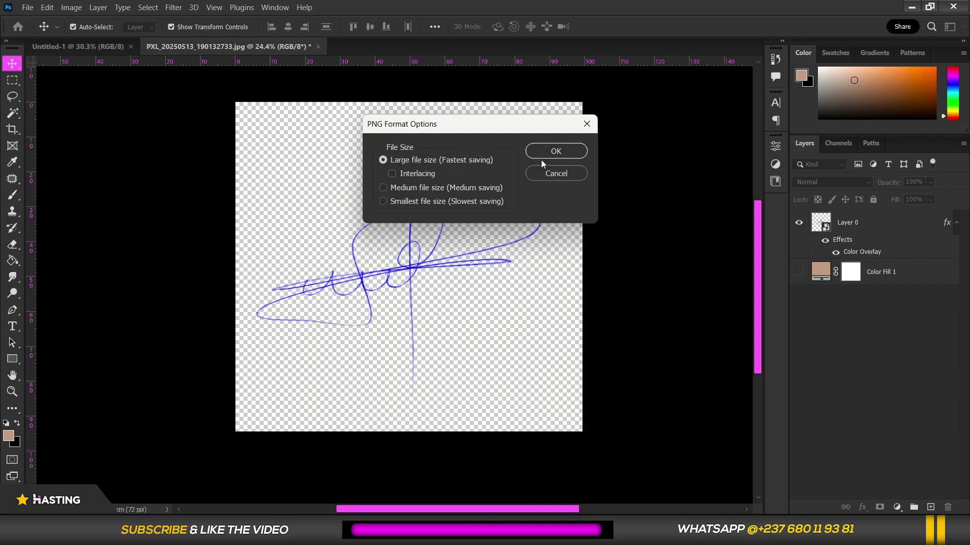
pyautogui.click(553, 152)
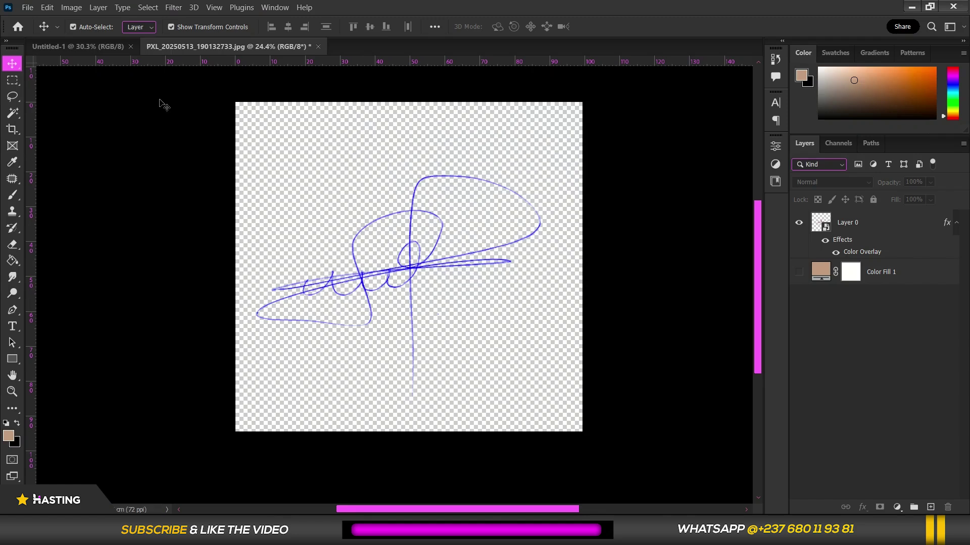
# Launch Word 2016, start a document from the Timeless letter template and place the text cursor after the sender's name in the closing.
pyautogui.press('super+s')
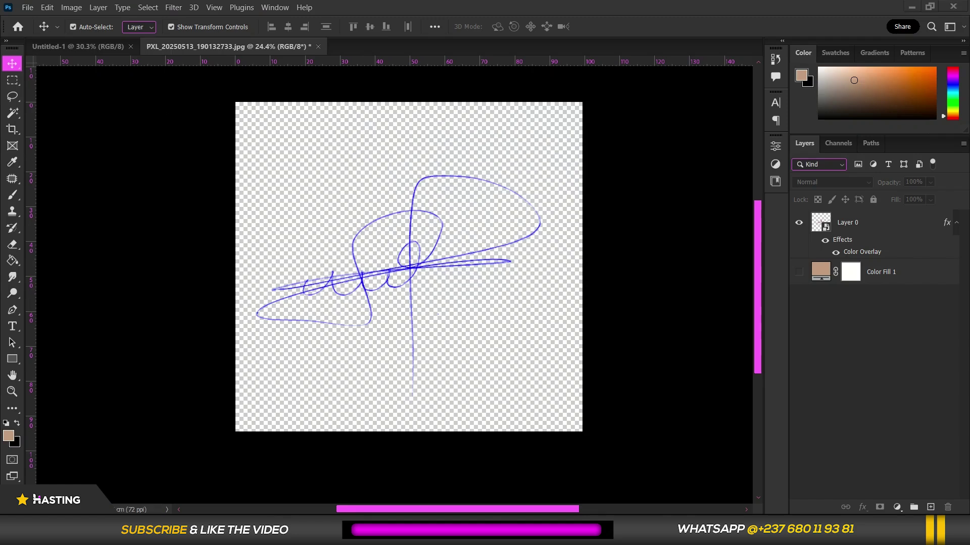
pyautogui.write('word')
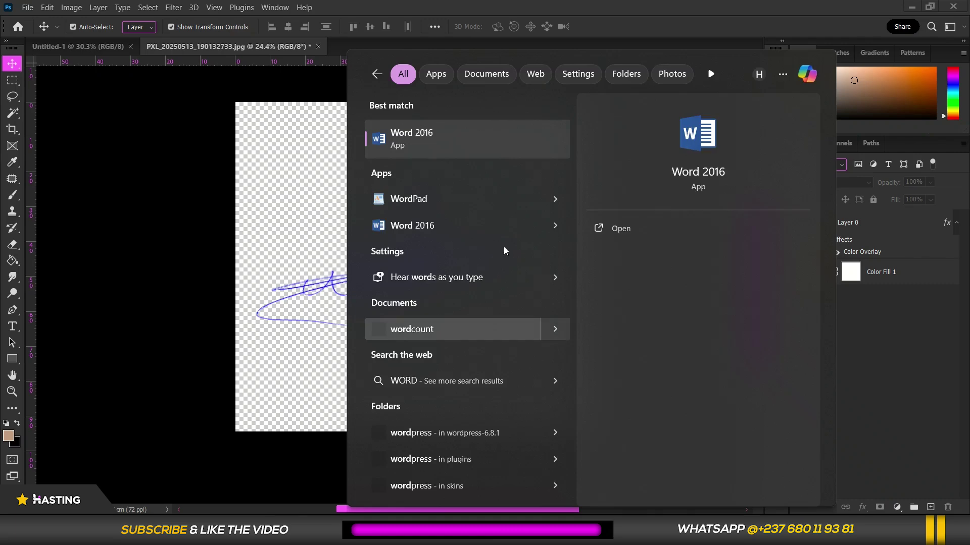
pyautogui.click(504, 144)
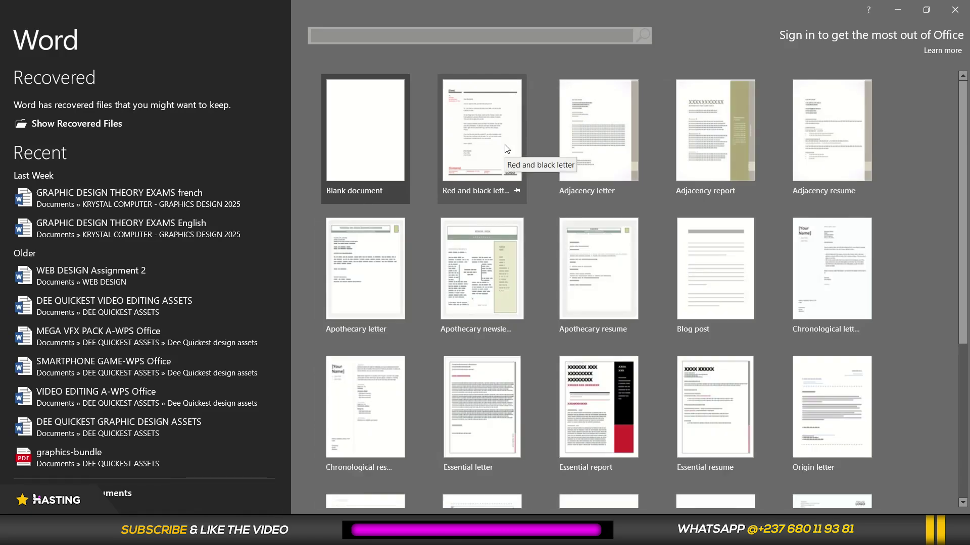
pyautogui.scroll(-5, 523, 131)
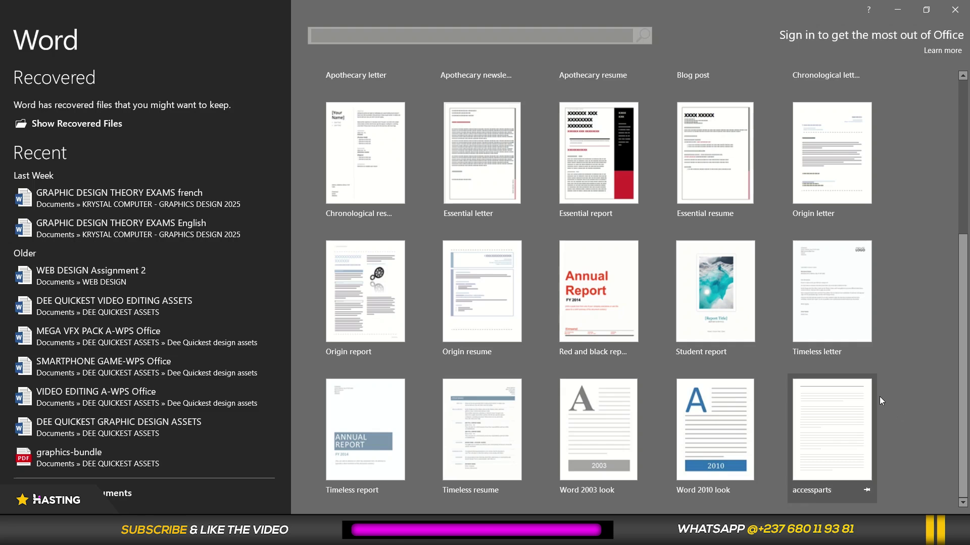
pyautogui.click(836, 302)
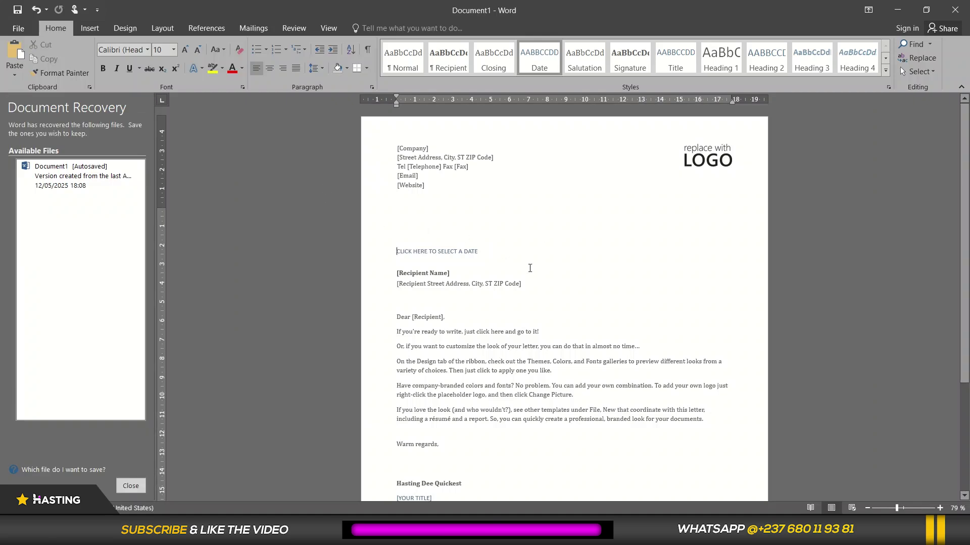
pyautogui.scroll(-6, 506, 252)
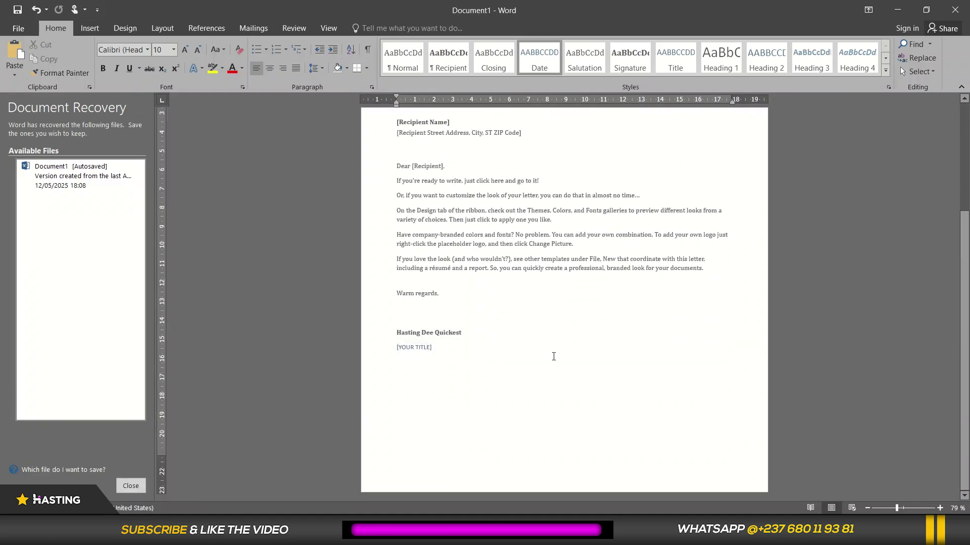
pyautogui.click(629, 332)
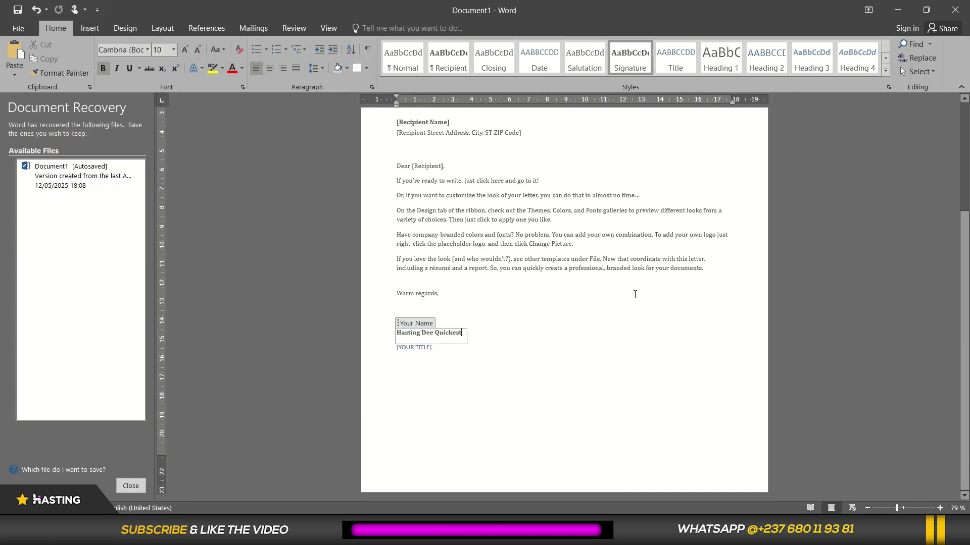
# Switch to File Explorer and open the SIGNATURE folder inside CREATED TUTORIAL NEW in Documents.
pyautogui.hotkey('alt', 'Tab')
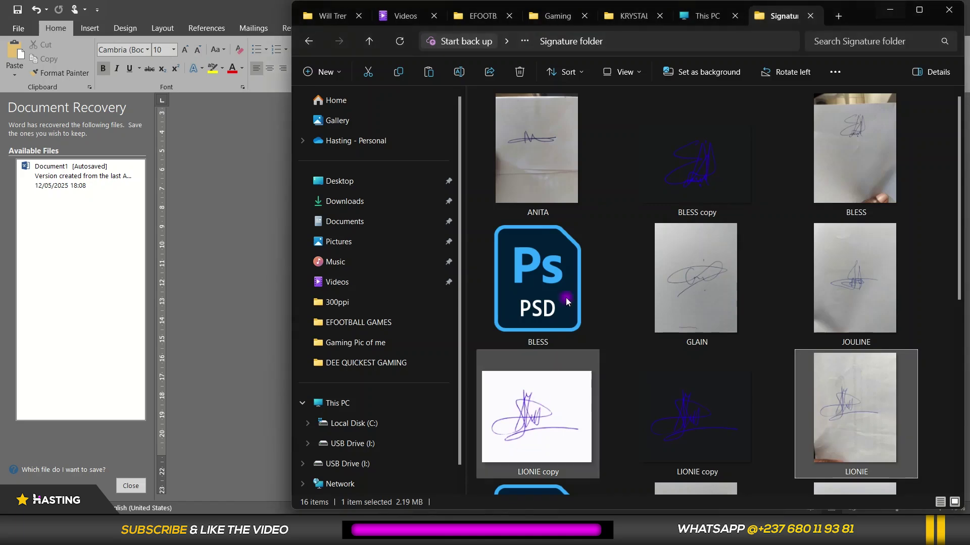
pyautogui.click(327, 221)
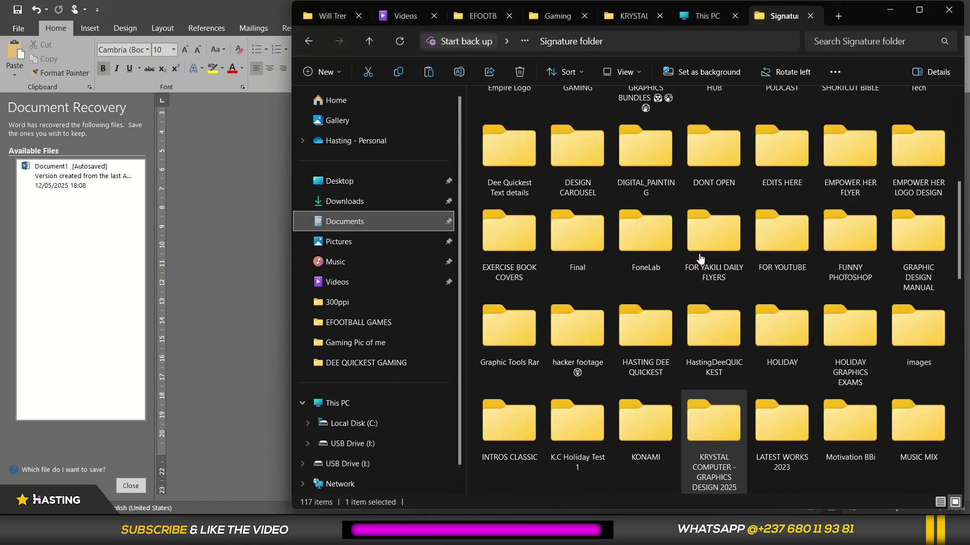
pyautogui.scroll(4, 638, 238)
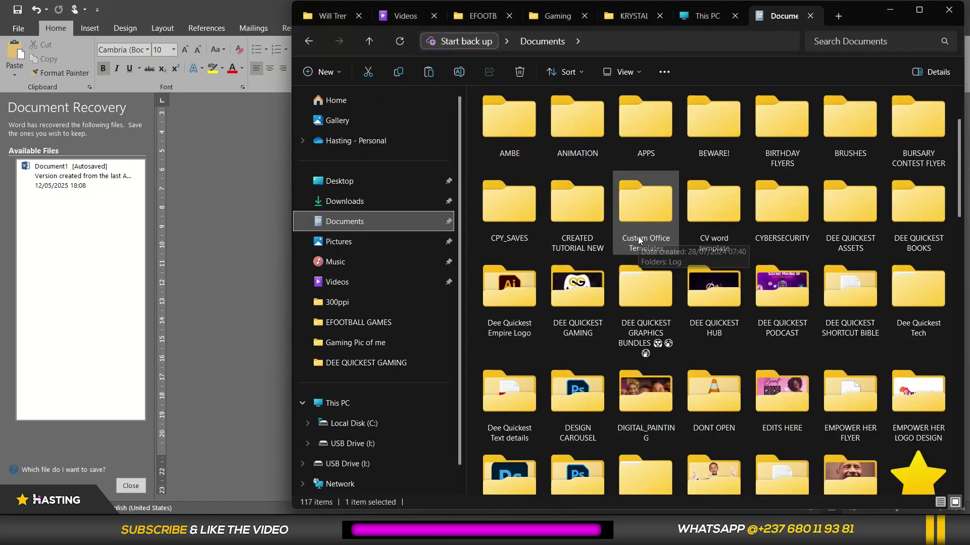
pyautogui.doubleClick(582, 207)
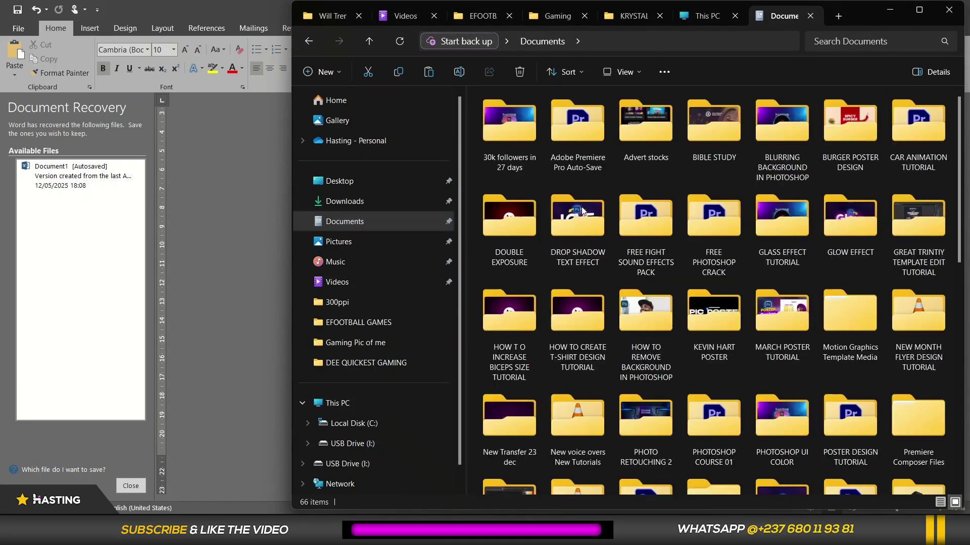
pyautogui.scroll(-10, 804, 328)
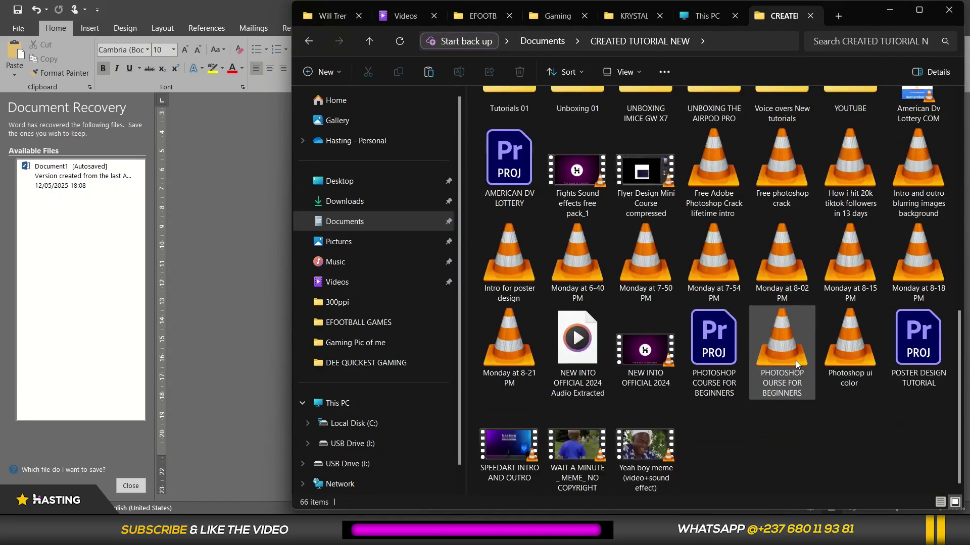
pyautogui.scroll(10, 752, 280)
pyautogui.scroll(-4, 658, 325)
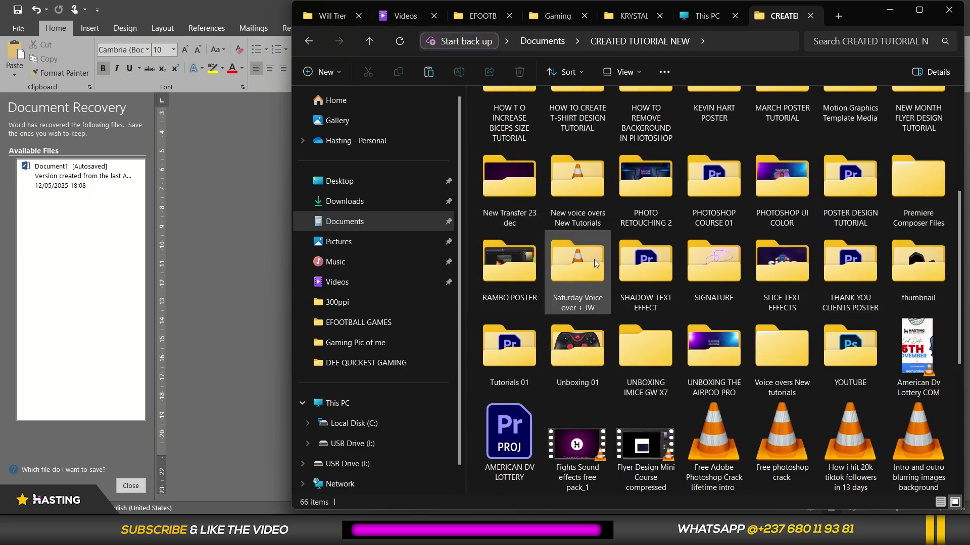
pyautogui.doubleClick(716, 280)
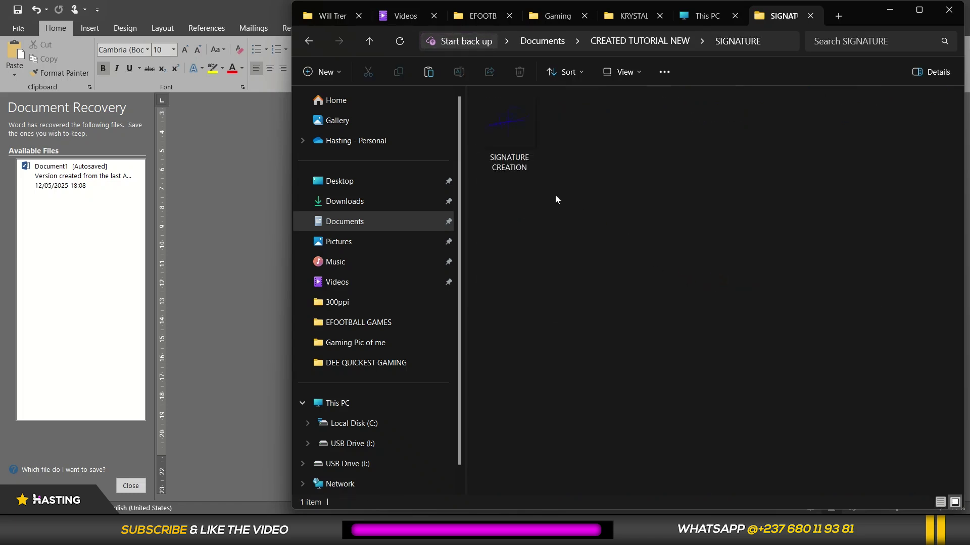
# Insert the SIGNATURE CREATION image from File Explorer into the open Word letter.
pyautogui.click(499, 122)
pyautogui.moveTo(508, 122); pyautogui.dragTo(238, 196)
pyautogui.click(236, 200)
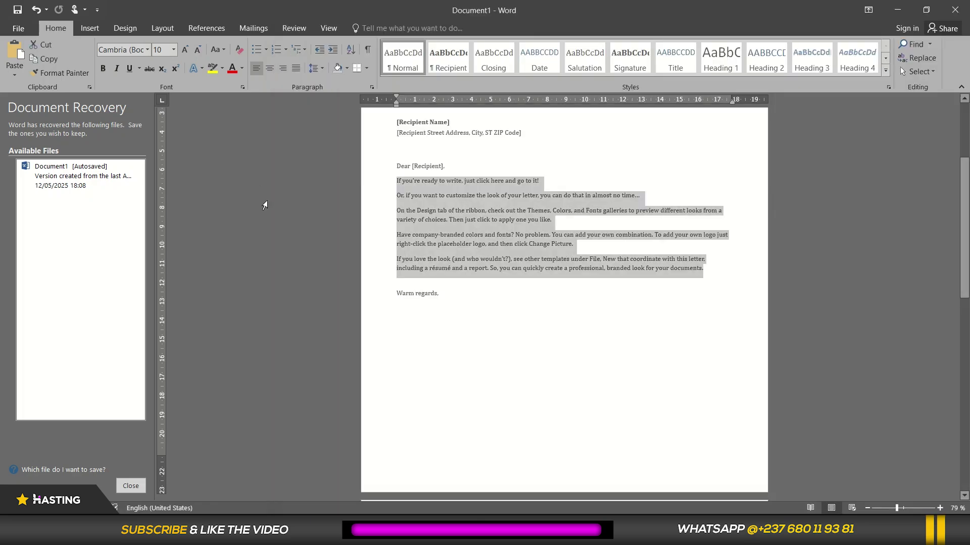
# Shrink the inserted signature picture on the letter's second page to about 7.99 cm wide by 7.59 cm high.
pyautogui.scroll(-10, 557, 298)
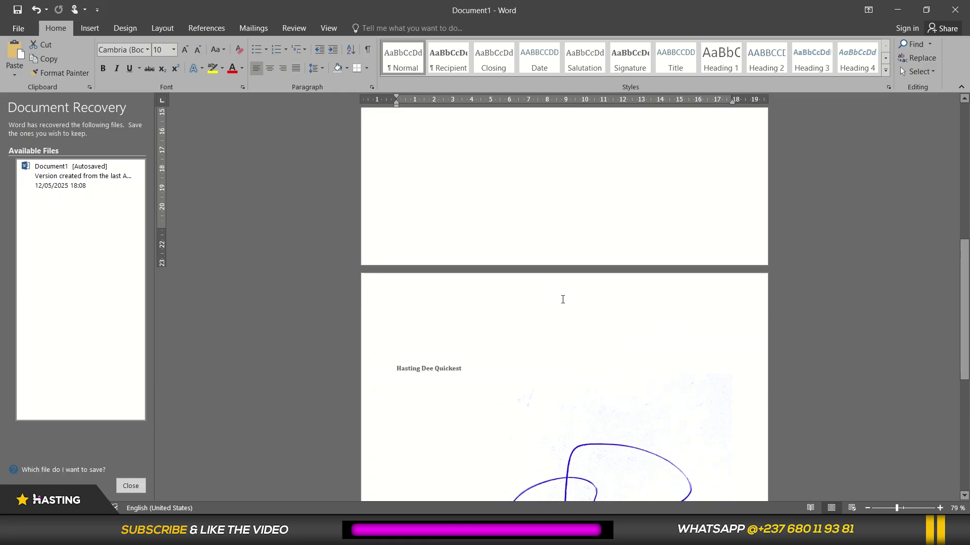
pyautogui.click(612, 294)
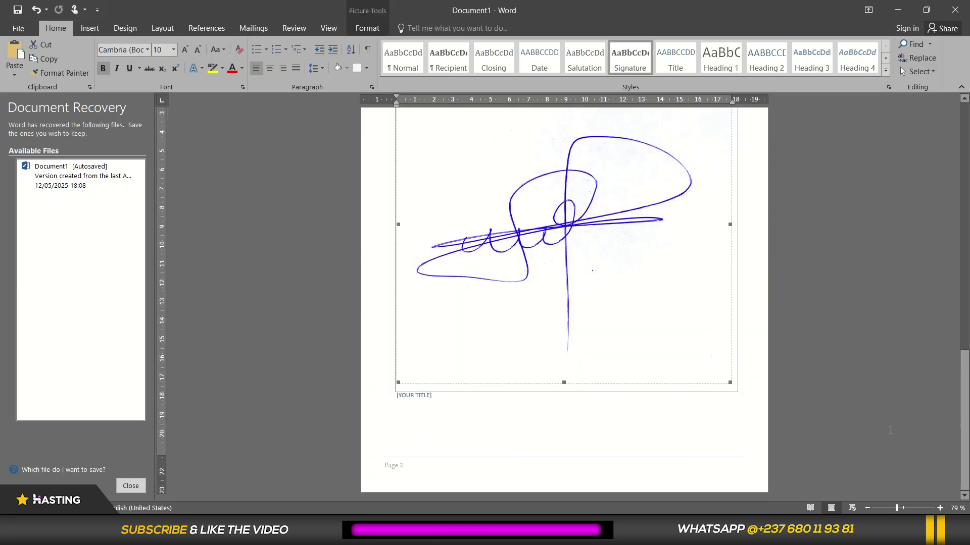
pyautogui.click(871, 330)
pyautogui.scroll(2, 827, 350)
pyautogui.scroll(-2, 751, 338)
pyautogui.click(621, 307)
pyautogui.moveTo(729, 383); pyautogui.dragTo(512, 209)
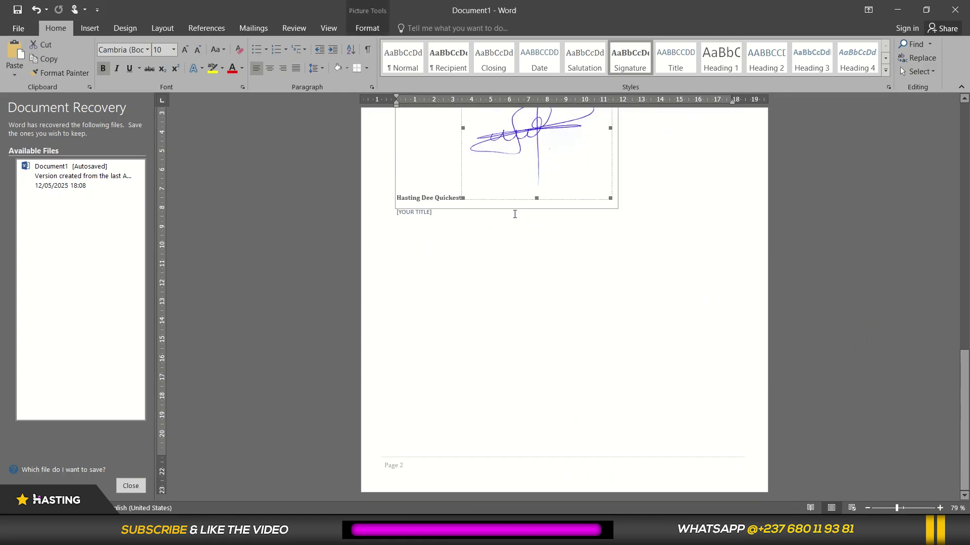
# Change the signature picture's text wrapping so it floats free of the text, and place it beside the sender's name on the first page.
pyautogui.click(378, 26)
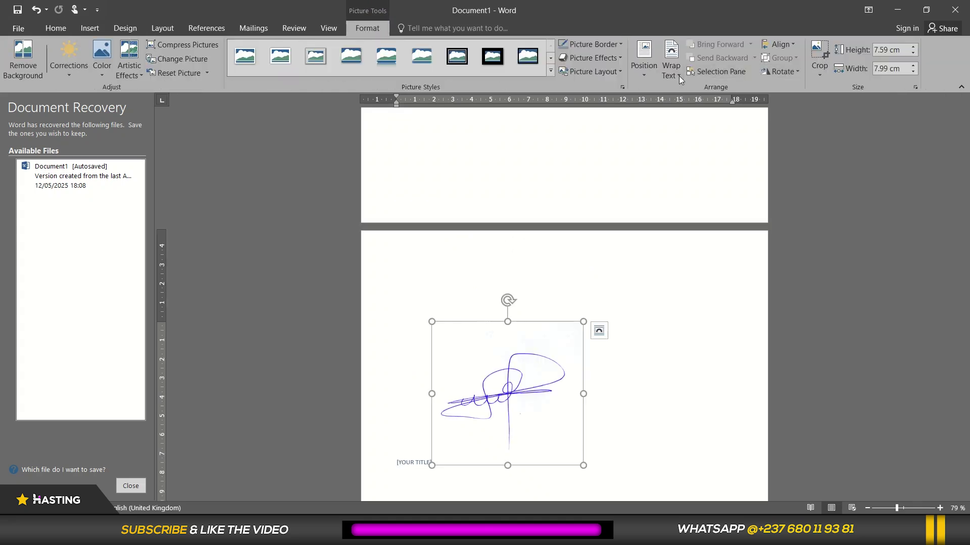
pyautogui.click(679, 76)
pyautogui.click(698, 160)
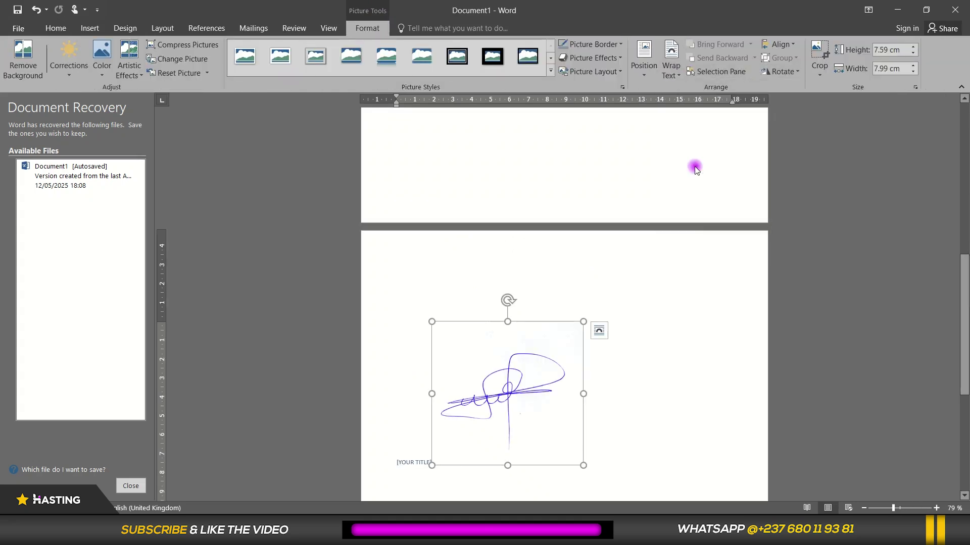
pyautogui.scroll(1, 608, 251)
pyautogui.moveTo(511, 207)
pyautogui.mouseDown()
pyautogui.moveTo(547, 216)
pyautogui.moveTo(598, 370)
pyautogui.mouseUp()
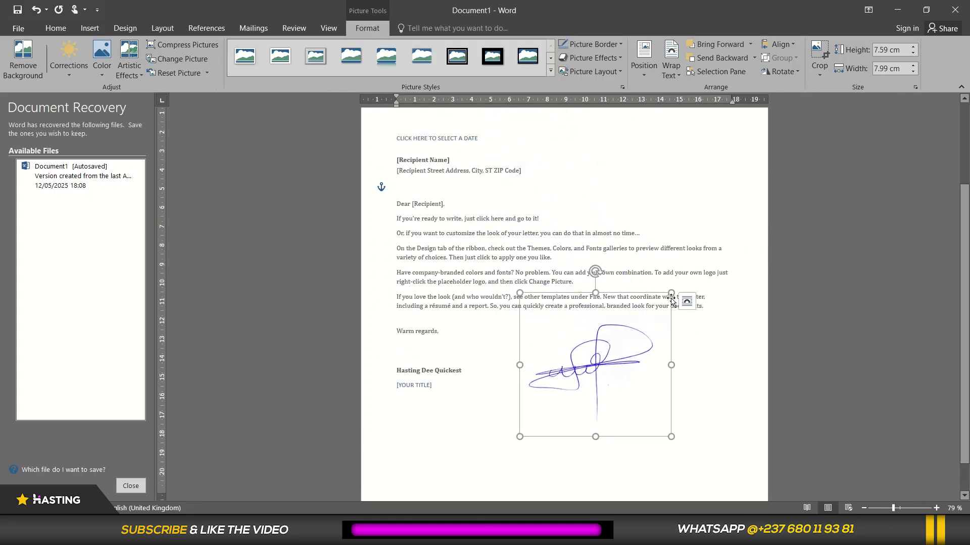
# Make the signature picture slightly smaller and move it further right, under the end of the letter's last paragraph.
pyautogui.moveTo(672, 293)
pyautogui.mouseDown()
pyautogui.moveTo(664, 309)
pyautogui.moveTo(683, 318)
pyautogui.moveTo(654, 323)
pyautogui.mouseUp()
pyautogui.click(721, 366)
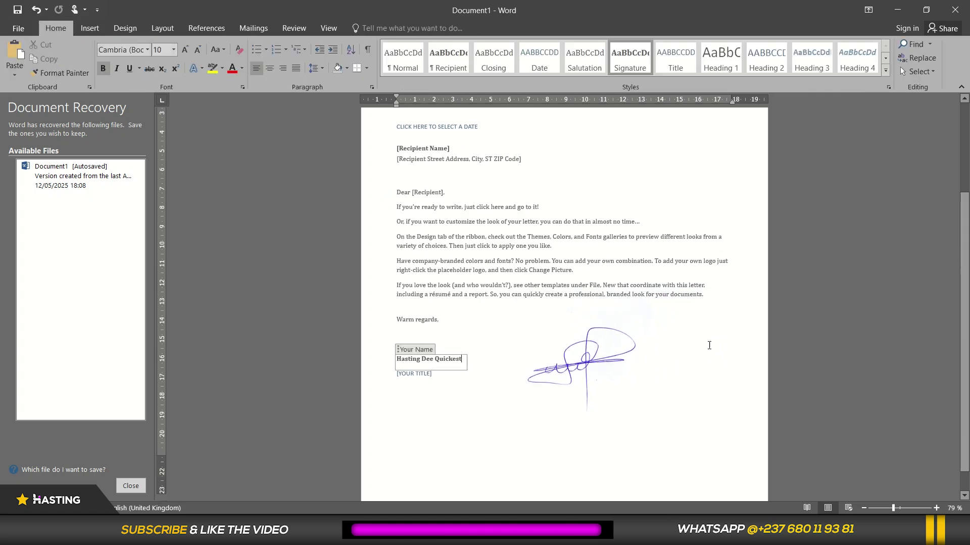
pyautogui.scroll(-1, 597, 311)
pyautogui.click(579, 334)
pyautogui.moveTo(579, 333); pyautogui.dragTo(616, 332)
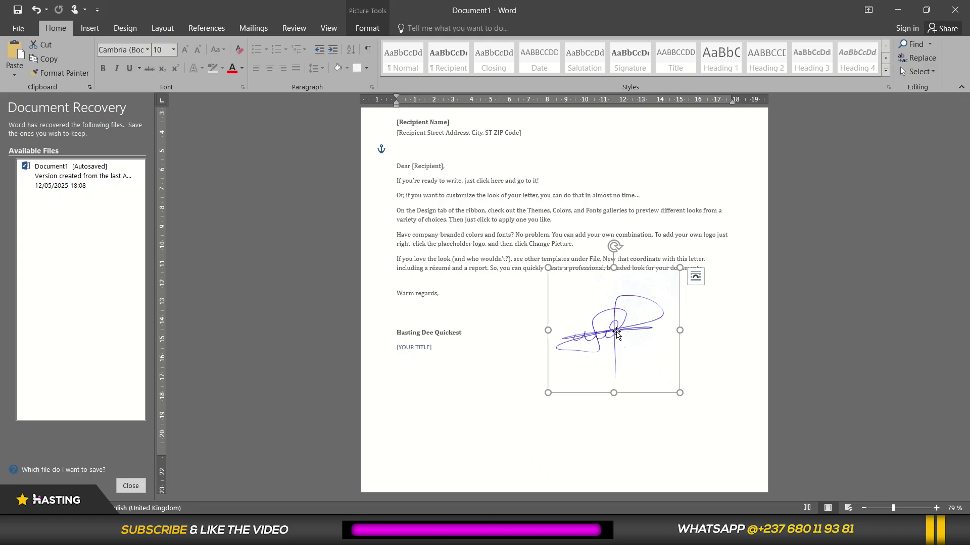
pyautogui.click(732, 320)
pyautogui.moveTo(611, 336); pyautogui.dragTo(635, 335)
pyautogui.click(521, 363)
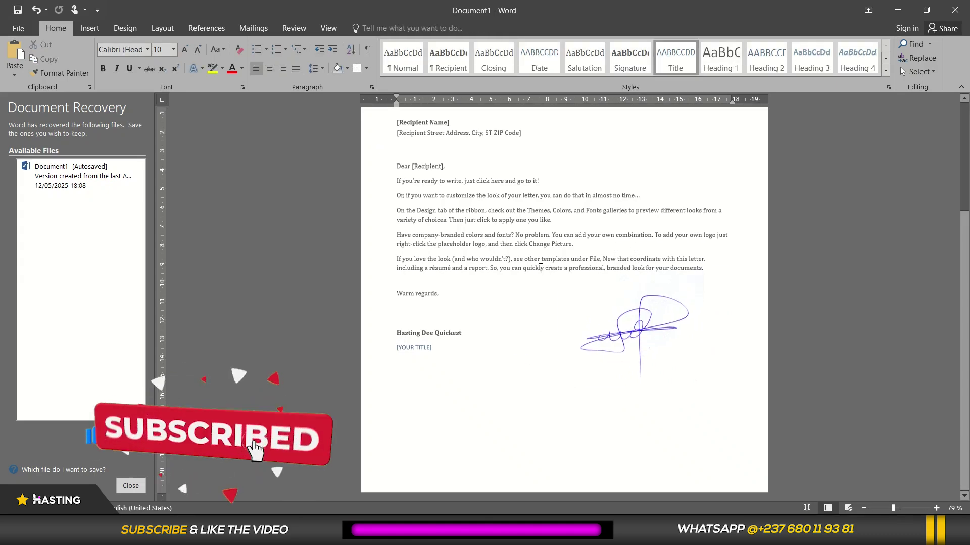
pyautogui.scroll(3, 536, 303)
pyautogui.scroll(-3, 543, 263)
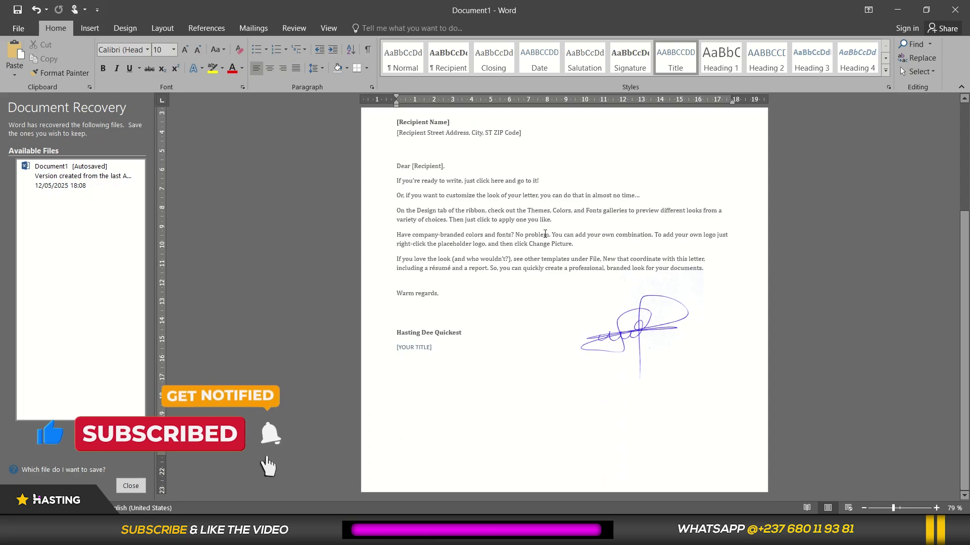